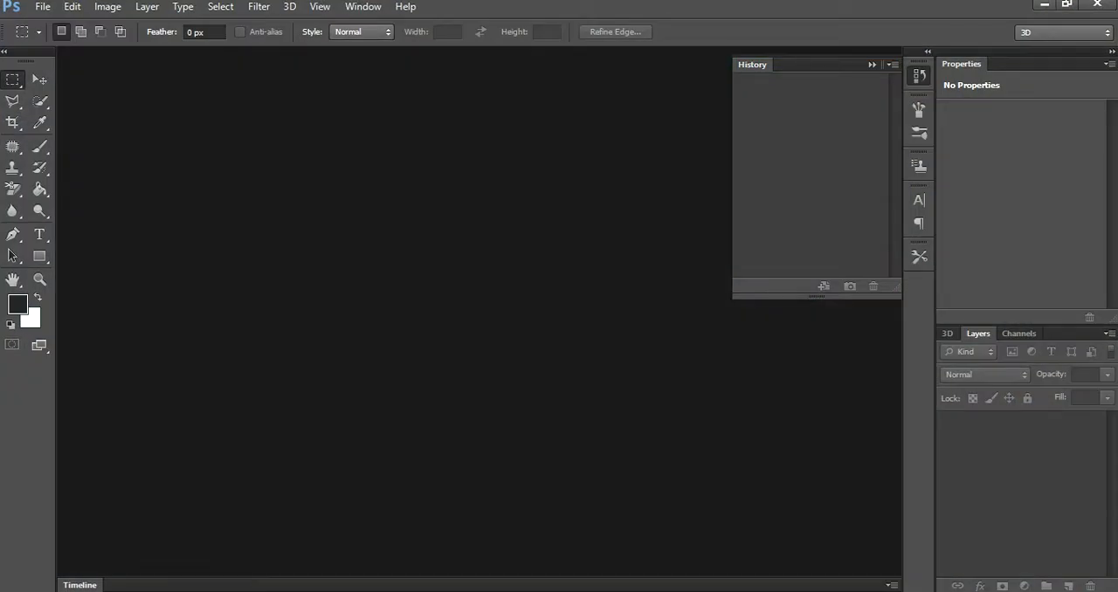
- Open the portrait photo from the desktop and select the man's whole figure with the Quick Selection tool
{"action": "left_click", "coordinate": [1043, 5]}
{"action": "left_click_drag", "start_coordinate": [87, 26], "coordinate": [451, 279]}
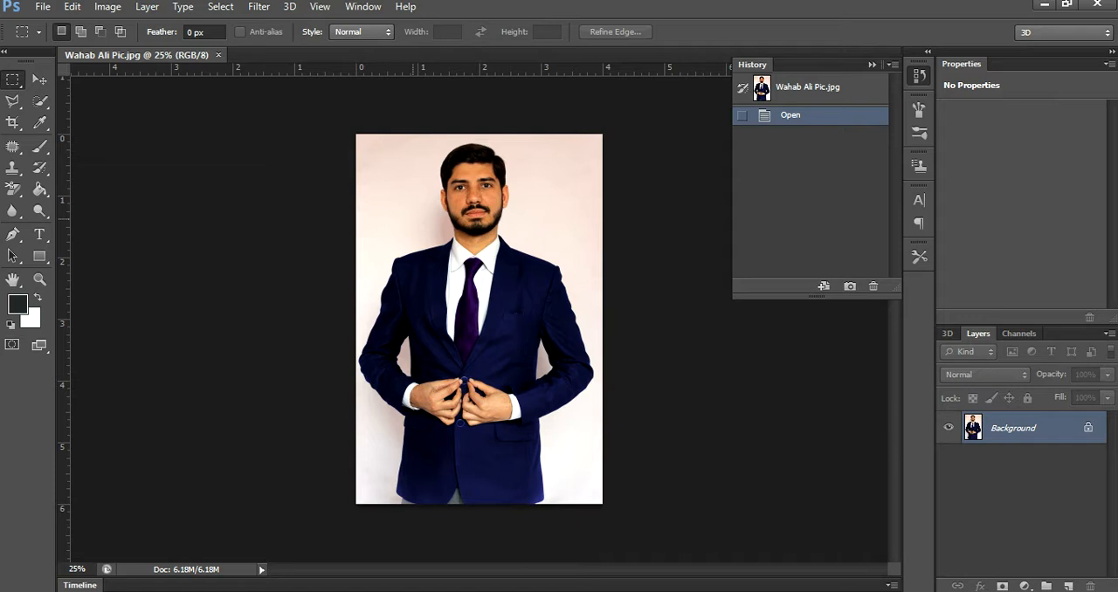
{"action": "left_click", "coordinate": [39, 101]}
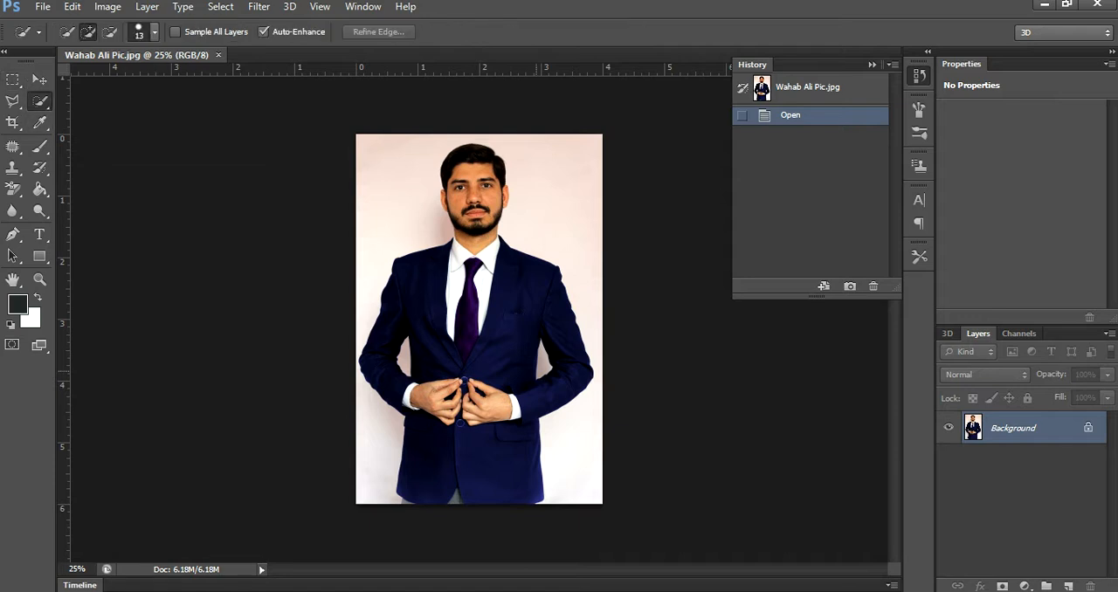
{"action": "mouse_move", "coordinate": [462, 416]}
{"action": "left_mouse_down"}
{"action": "mouse_move", "coordinate": [478, 175]}
{"action": "mouse_move", "coordinate": [462, 159]}
{"action": "left_mouse_up"}
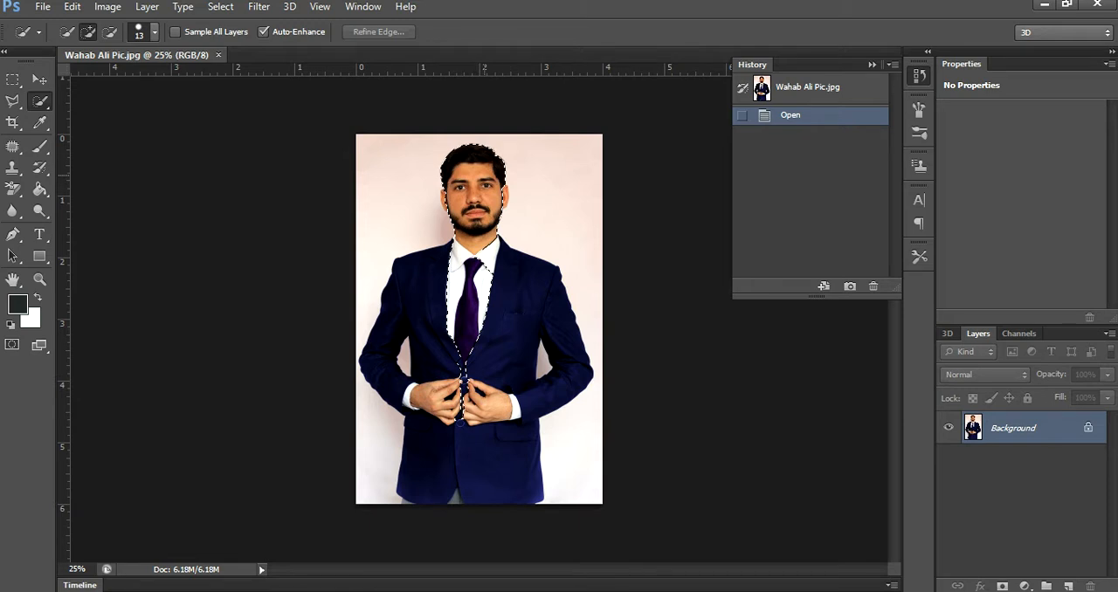
{"action": "left_click_drag", "start_coordinate": [499, 198], "coordinate": [502, 205]}
{"action": "mouse_move", "coordinate": [514, 284]}
{"action": "left_mouse_down"}
{"action": "mouse_move", "coordinate": [536, 360]}
{"action": "mouse_move", "coordinate": [452, 358]}
{"action": "mouse_move", "coordinate": [461, 407]}
{"action": "left_mouse_up"}
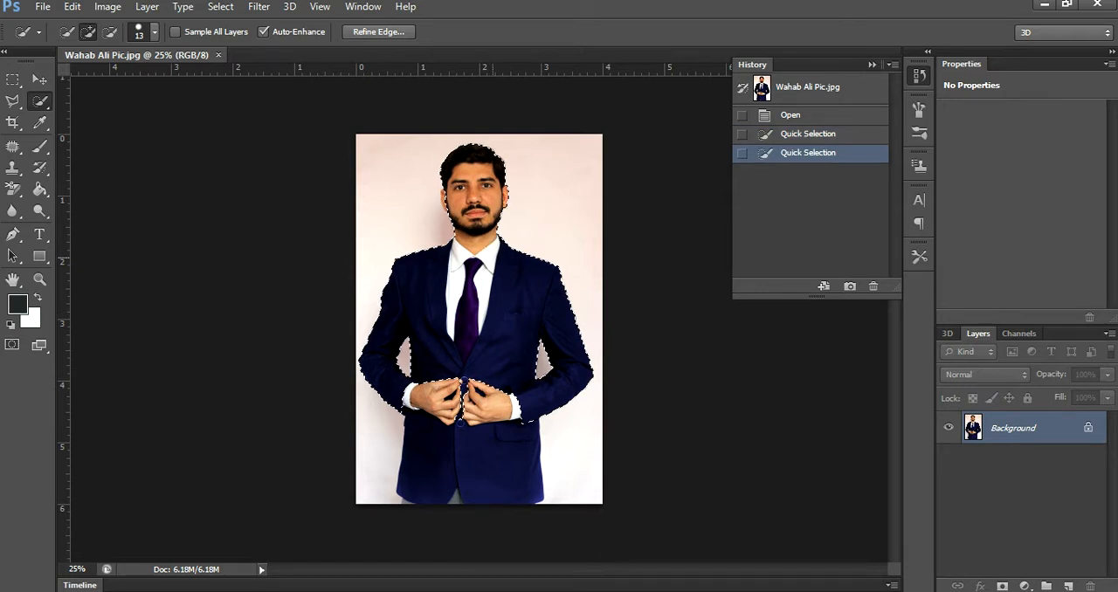
{"action": "mouse_move", "coordinate": [492, 447]}
{"action": "left_mouse_down"}
{"action": "mouse_move", "coordinate": [489, 467]}
{"action": "mouse_move", "coordinate": [439, 455]}
{"action": "mouse_move", "coordinate": [442, 405]}
{"action": "mouse_move", "coordinate": [485, 405]}
{"action": "left_mouse_up"}
{"action": "left_click", "coordinate": [513, 413]}
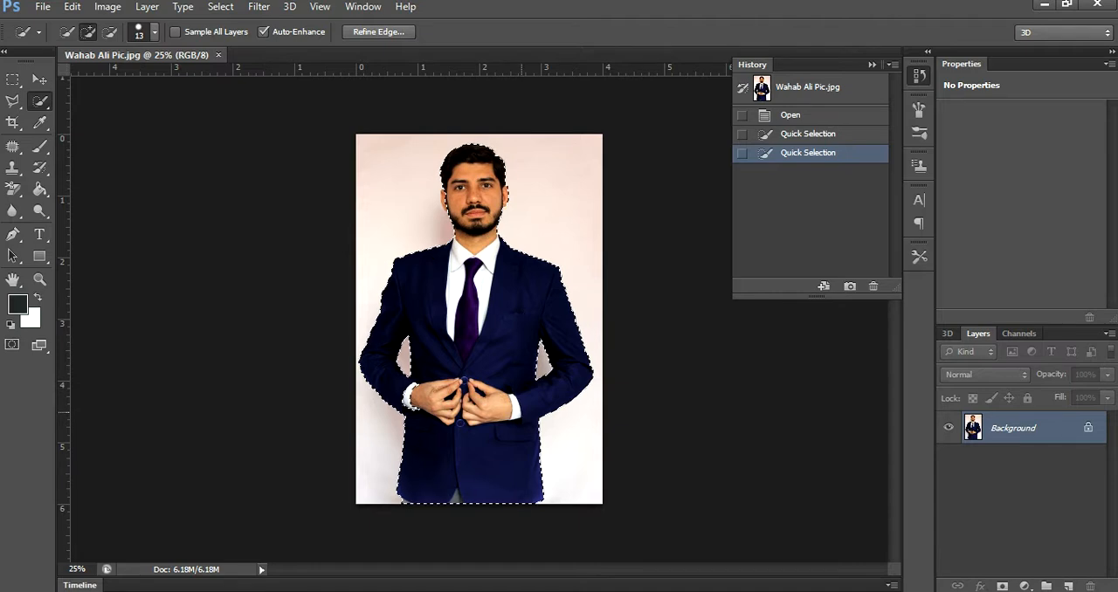
- Refine the quick selection around the man's ear and the white shirt cuff, checking the outline along the whole figure
{"action": "key", "text": "ctrl+plus"}
{"action": "key", "text": "ctrl+plus"}
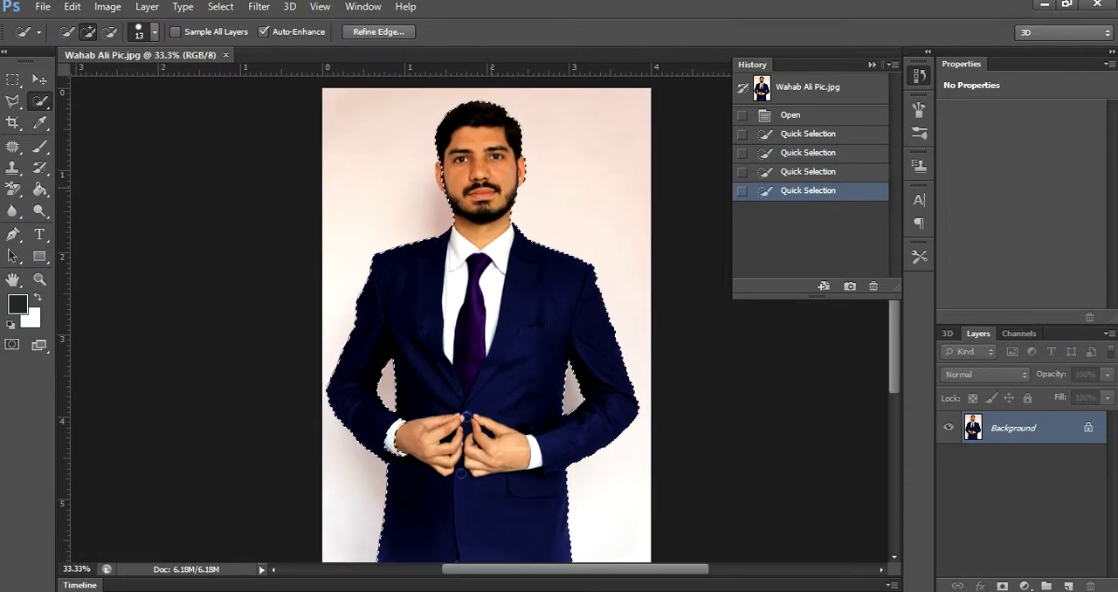
{"action": "key", "text": "ctrl+plus"}
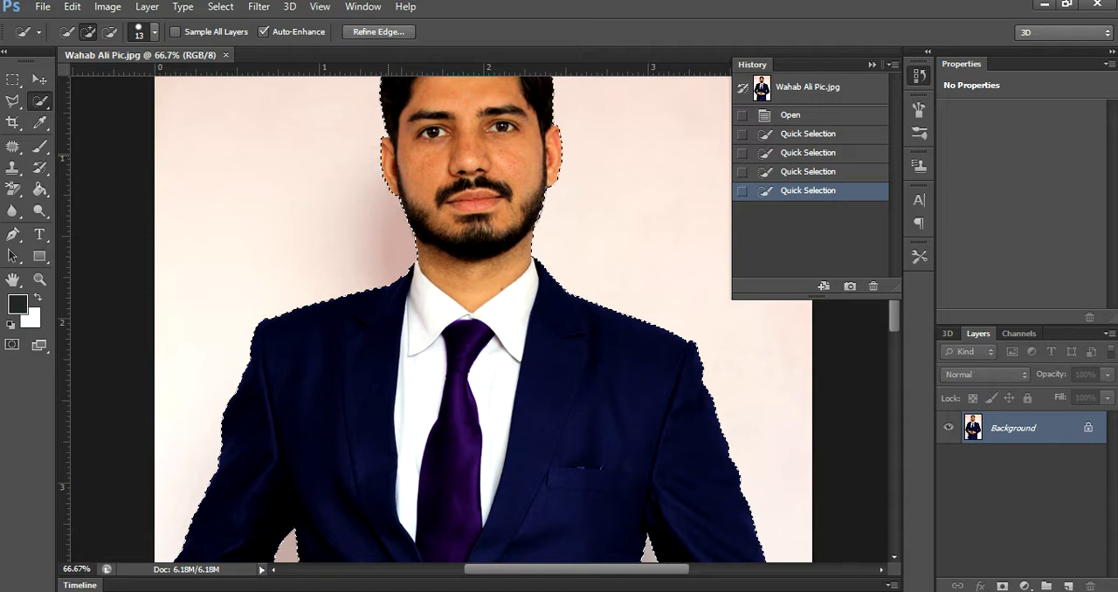
{"action": "left_click", "coordinate": [388, 157]}
{"action": "left_click_drag", "start_coordinate": [893, 325], "coordinate": [893, 305]}
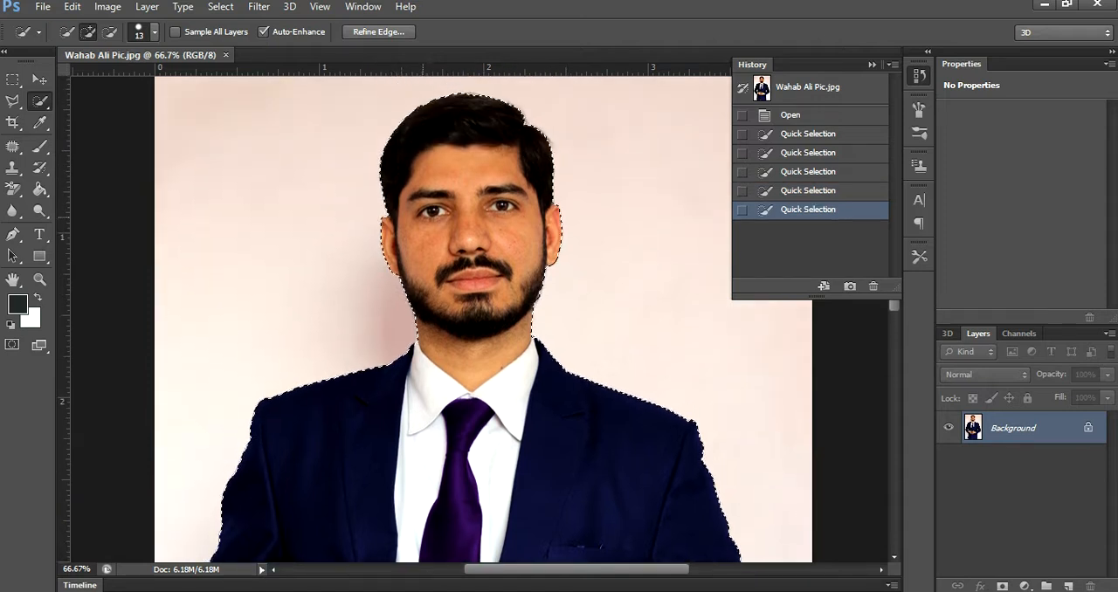
{"action": "scroll", "coordinate": [443, 516], "scroll_direction": "down", "scroll_amount": 5}
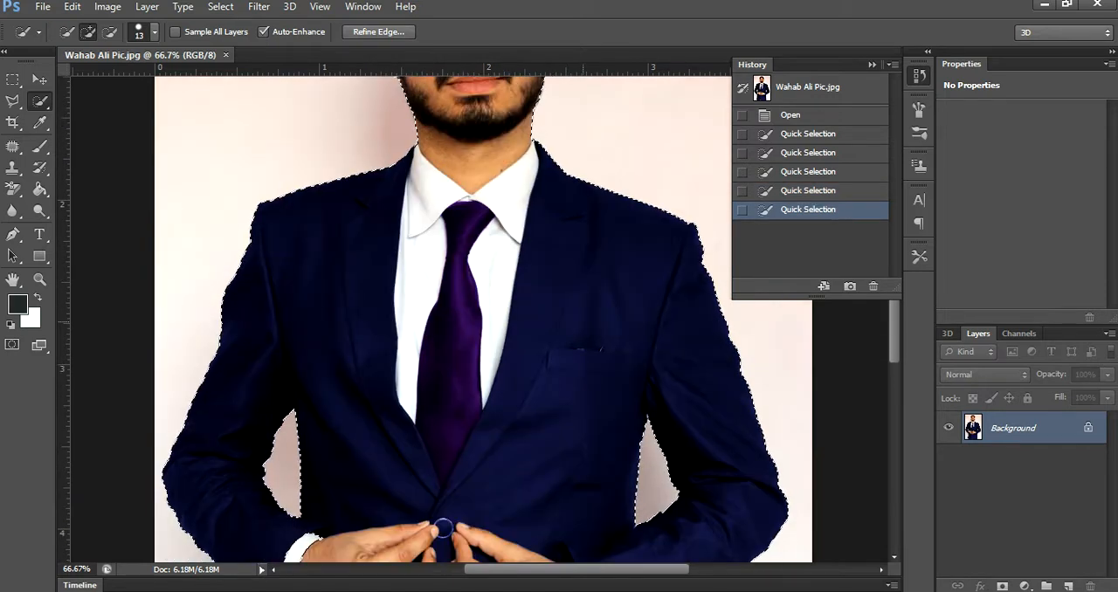
{"action": "scroll", "coordinate": [472, 319], "scroll_direction": "down", "scroll_amount": 4}
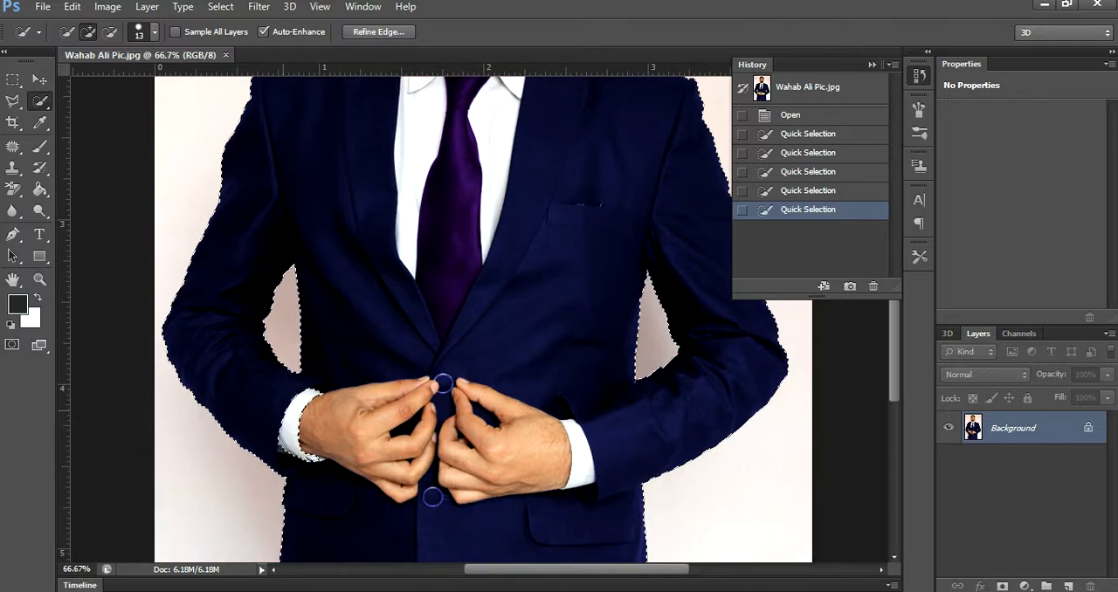
{"action": "left_click", "coordinate": [313, 432]}
{"action": "scroll", "coordinate": [509, 327], "scroll_direction": "down", "scroll_amount": 5}
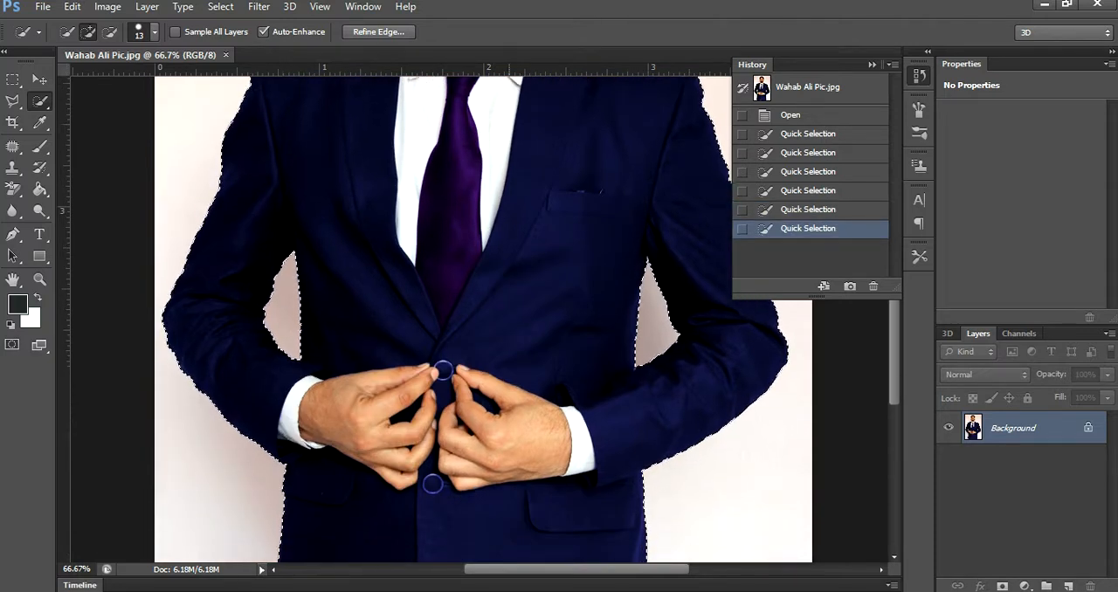
{"action": "scroll", "coordinate": [480, 314], "scroll_direction": "down", "scroll_amount": 3}
{"action": "scroll", "coordinate": [480, 314], "scroll_direction": "up", "scroll_amount": 9}
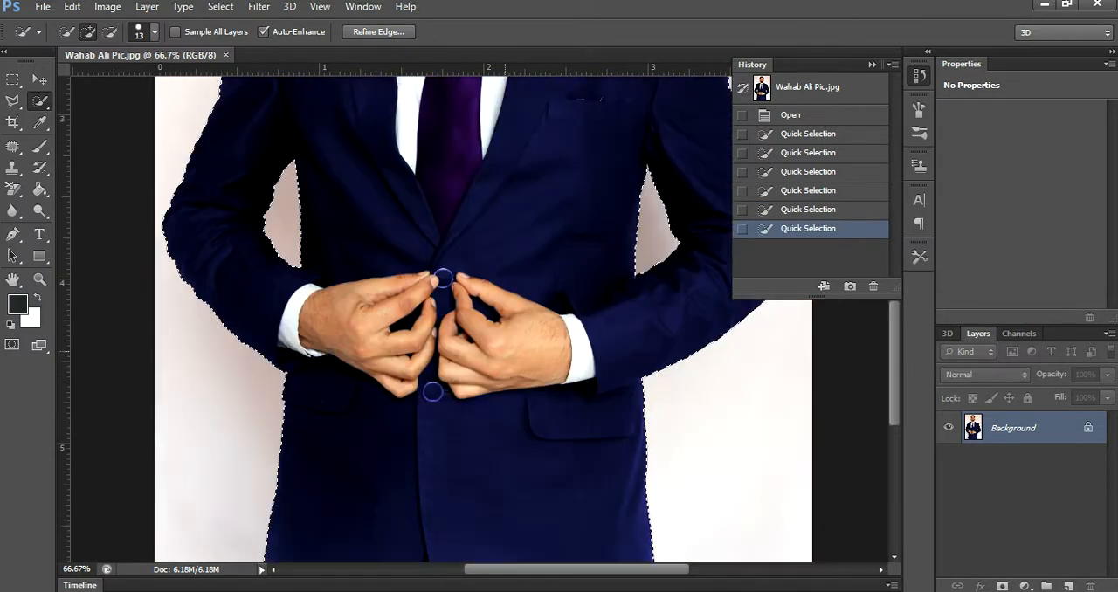
{"action": "scroll", "coordinate": [443, 462], "scroll_direction": "up", "scroll_amount": 9}
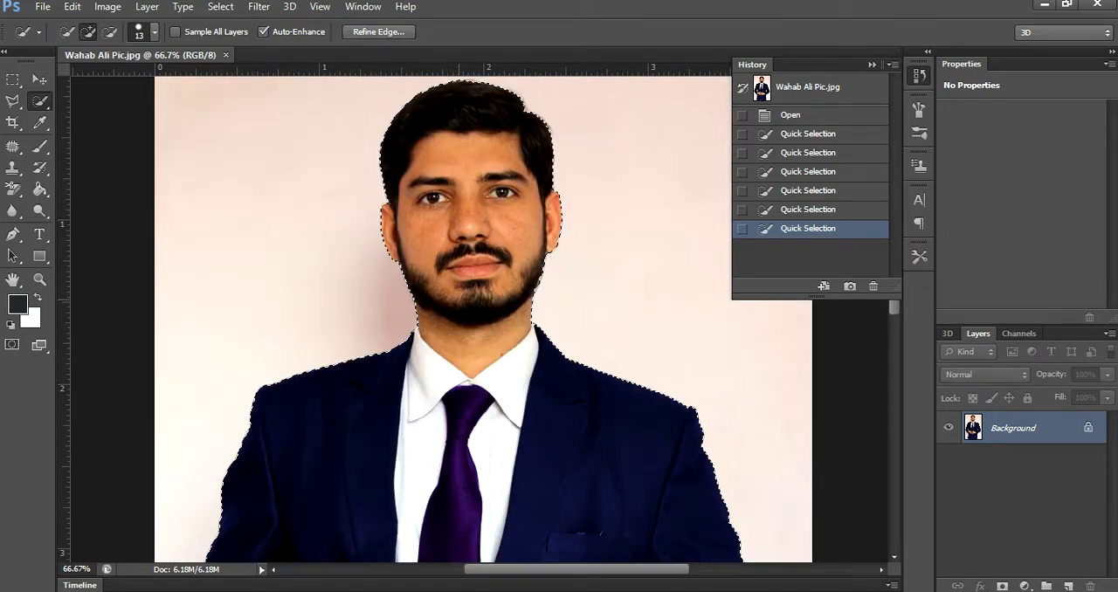
{"action": "scroll", "coordinate": [478, 317], "scroll_direction": "up", "scroll_amount": 1}
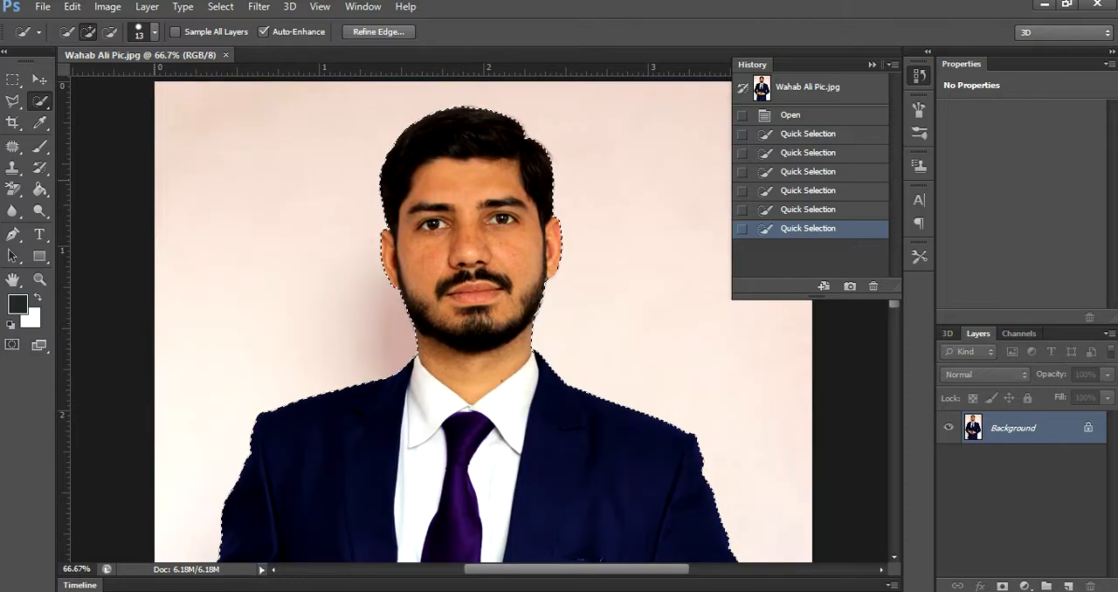
- Create a new RGB document 1.5 inches wide and 1.9 inches high at 300 pixels/inch with a white background
{"action": "key", "text": "ctrl+n"}
{"action": "key", "text": "Tab"}
{"action": "key", "text": "Tab"}
{"action": "type", "text": "1"}
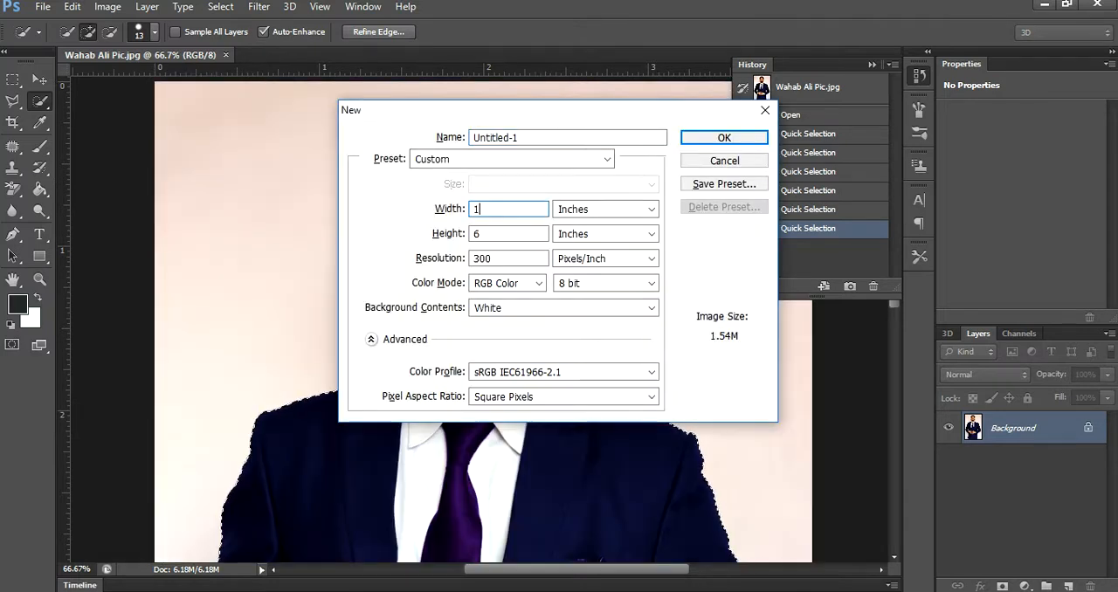
{"action": "type", "text": ".5"}
{"action": "key", "text": "Tab"}
{"action": "type", "text": "1.9"}
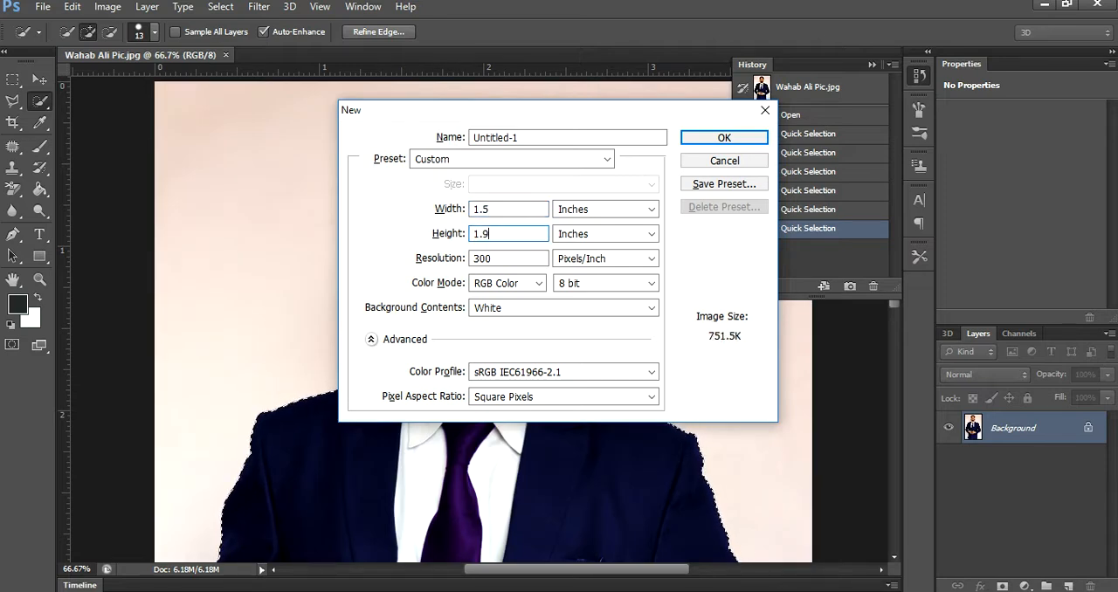
{"action": "left_click", "coordinate": [510, 258]}
{"action": "double_click", "coordinate": [510, 258]}
{"action": "left_click", "coordinate": [510, 259]}
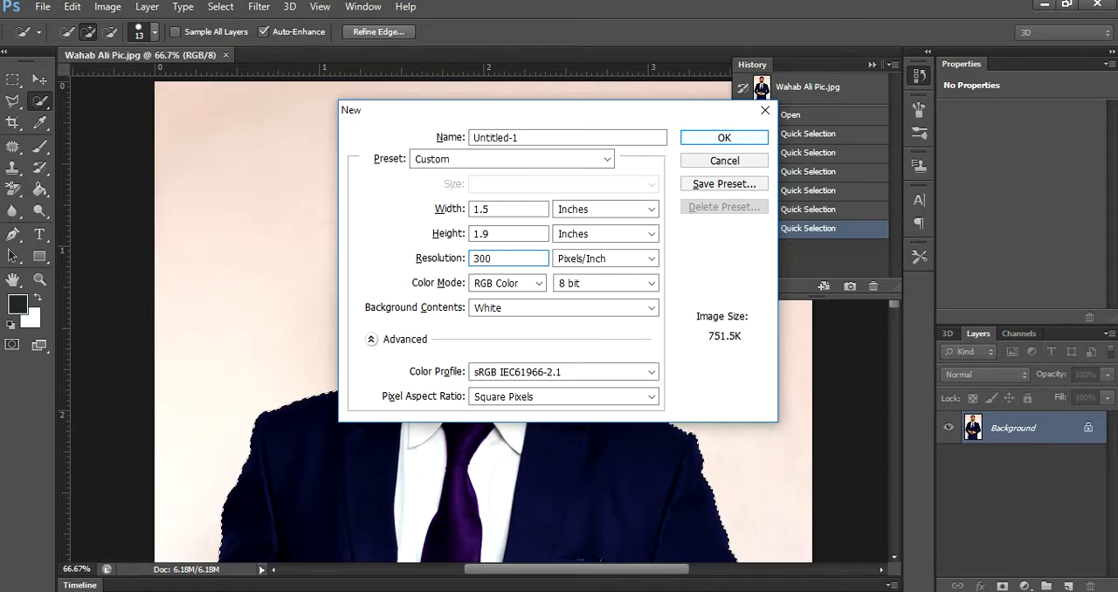
{"action": "key", "text": "Return"}
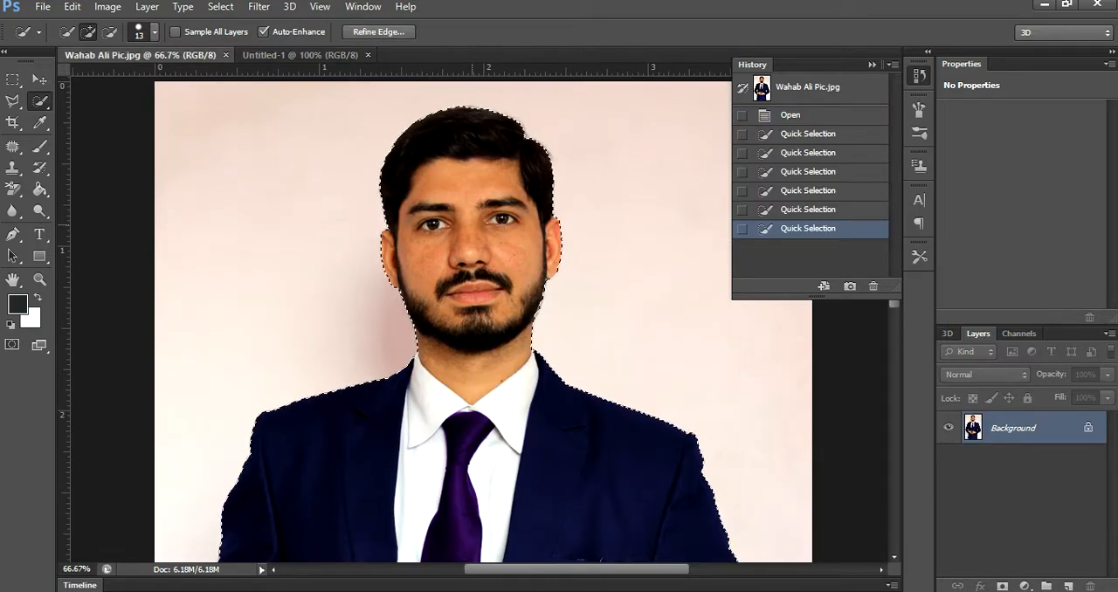
- Invert the selection in the portrait photo and fill the background around the man with white at 100% opacity
{"action": "key", "text": "ctrl+shift+i"}
{"action": "key", "text": "shift+BackSpace"}
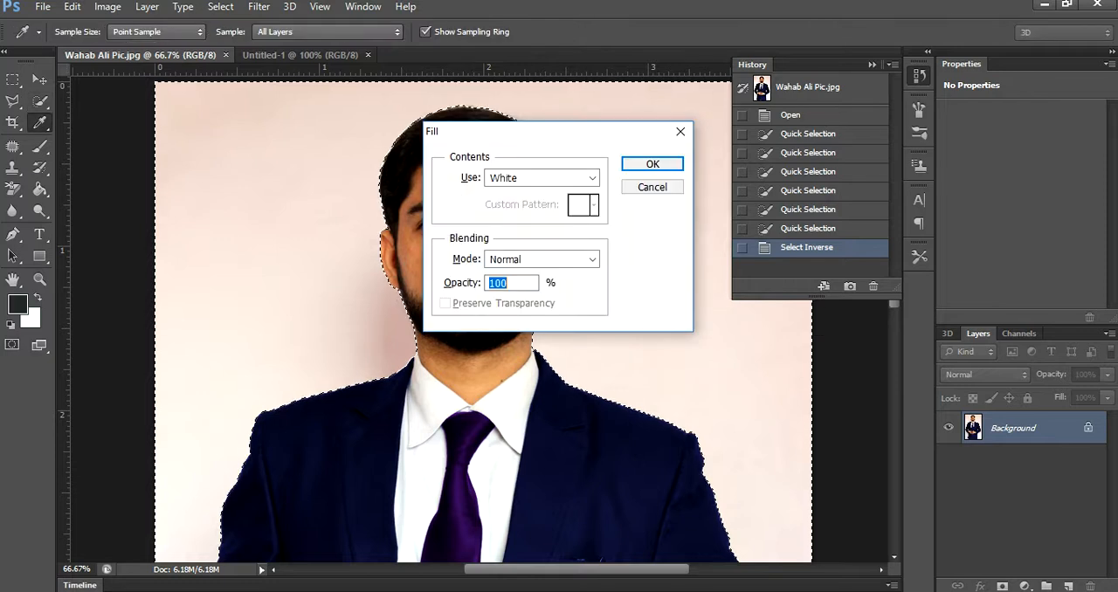
{"action": "key", "text": "Return"}
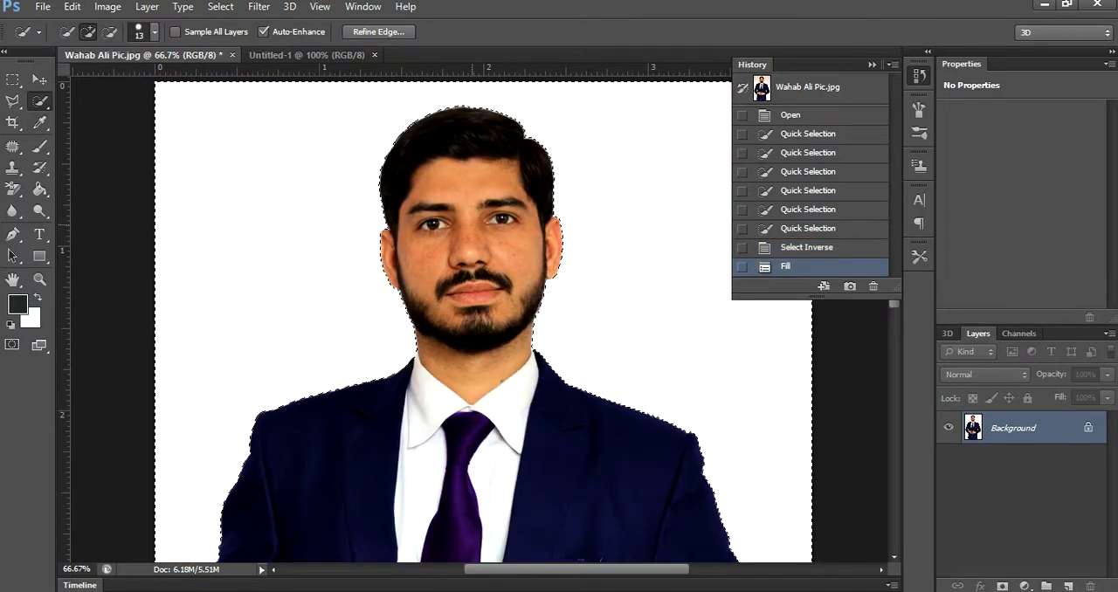
- Invert the selection back to the man and move the cutout into the new blank document with the Move tool
{"action": "key", "text": "ctrl+shift+i"}
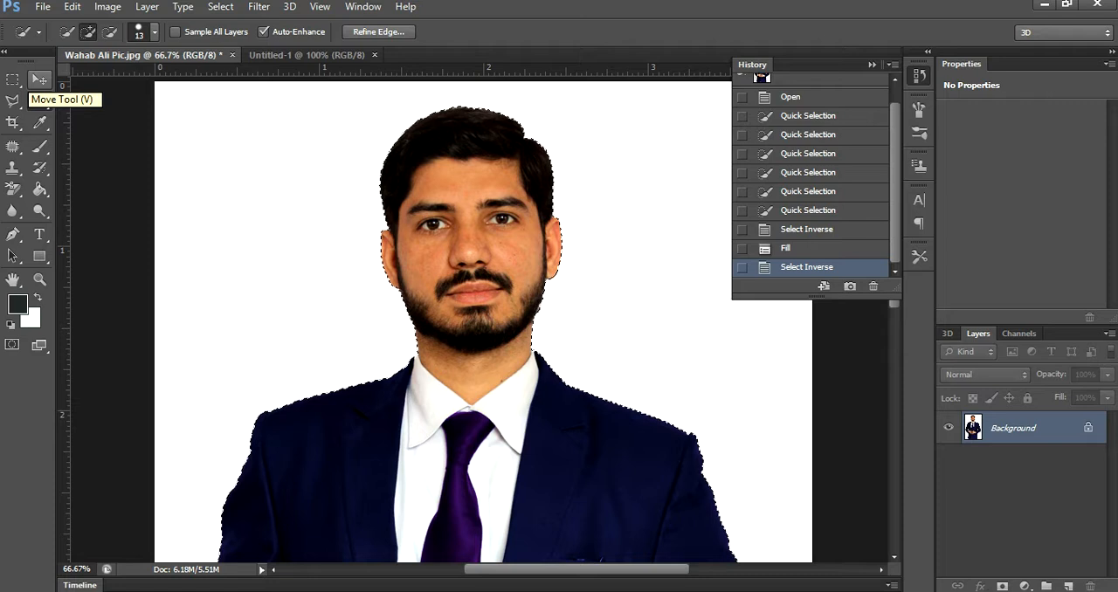
{"action": "left_click", "coordinate": [38, 79]}
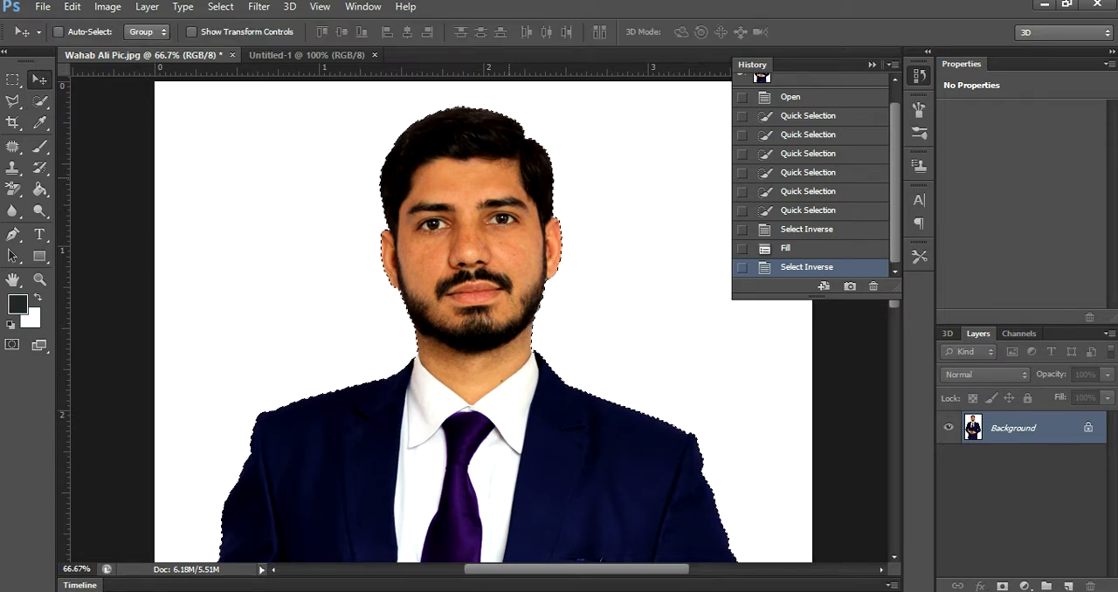
{"action": "left_click_drag", "start_coordinate": [442, 149], "coordinate": [498, 241]}
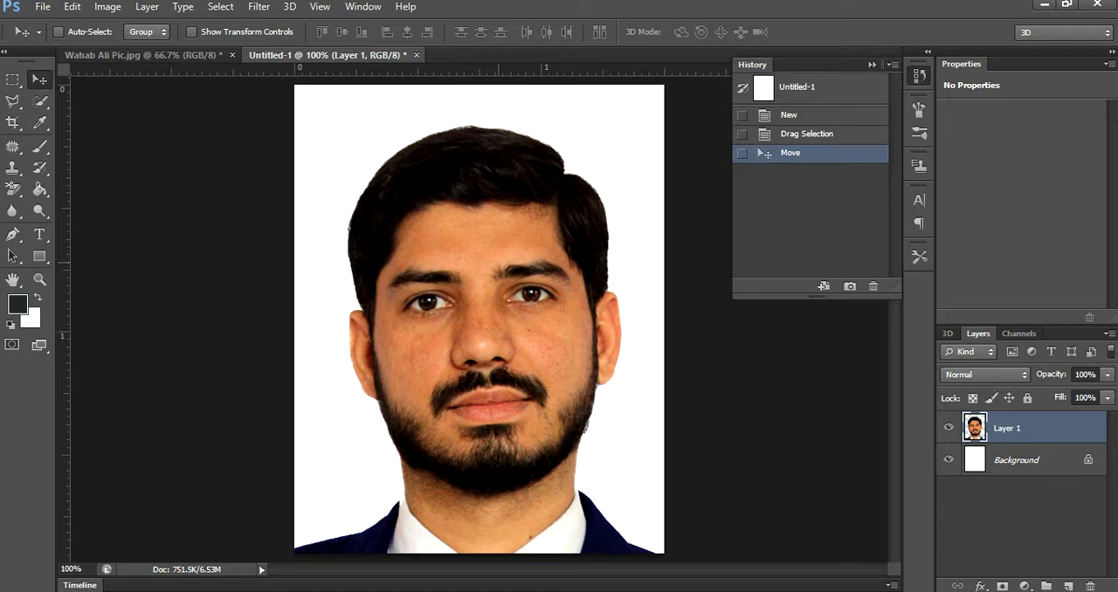
- Scale down the man's layer with Free Transform in full-screen view and centre his head and shoulders on the canvas
{"action": "key", "text": "f"}
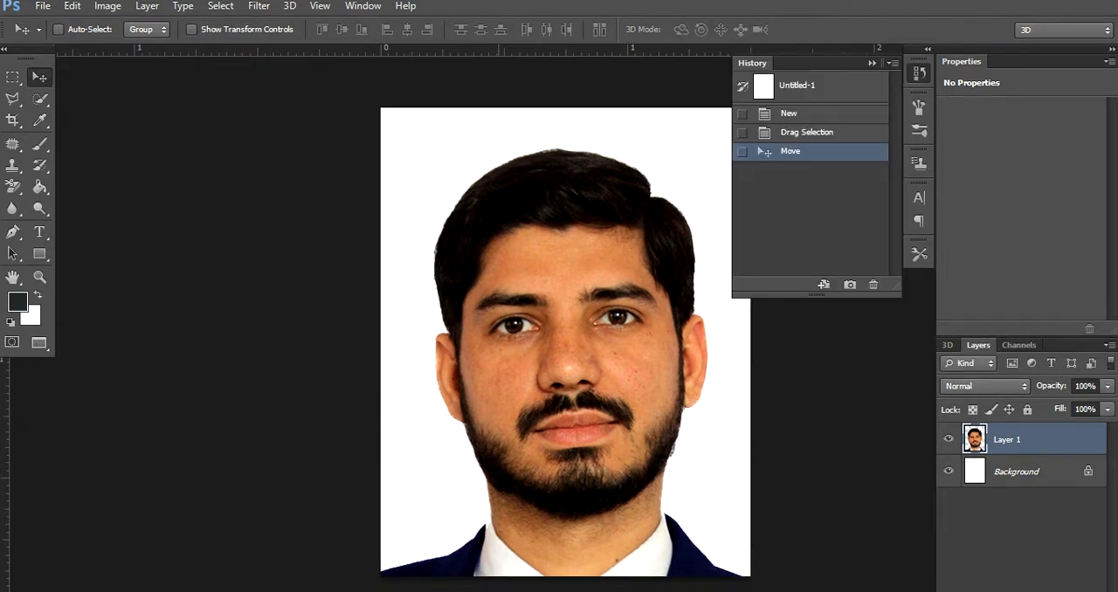
{"action": "key", "text": "f"}
{"action": "key", "text": "ctrl+t"}
{"action": "left_click_drag", "start_coordinate": [1046, 120], "coordinate": [771, 295]}
{"action": "left_click_drag", "start_coordinate": [721, 417], "coordinate": [740, 133]}
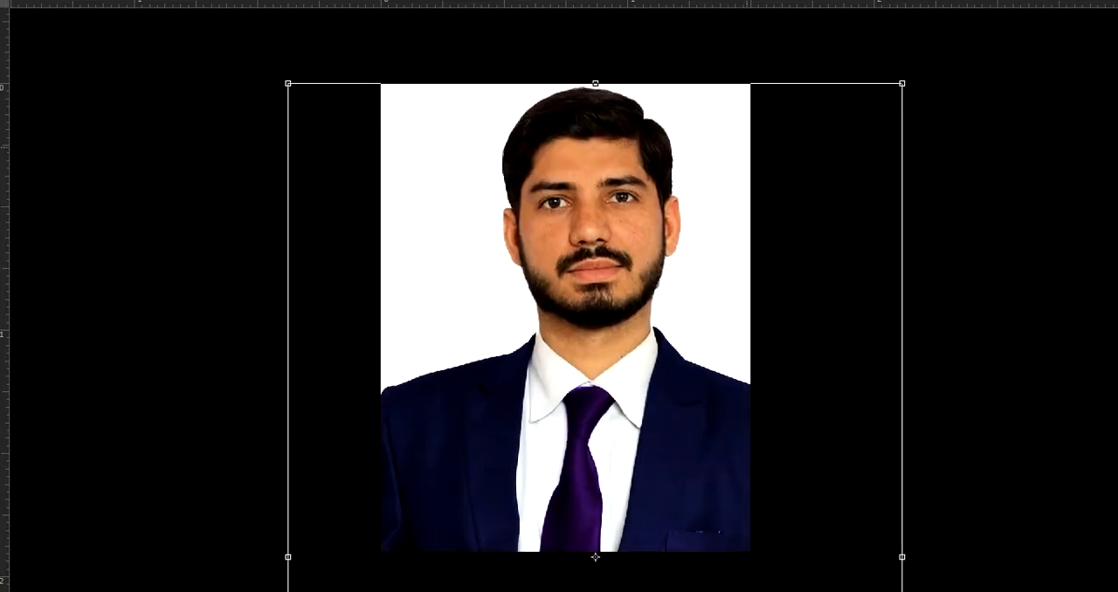
{"action": "left_click_drag", "start_coordinate": [902, 83], "coordinate": [879, 120]}
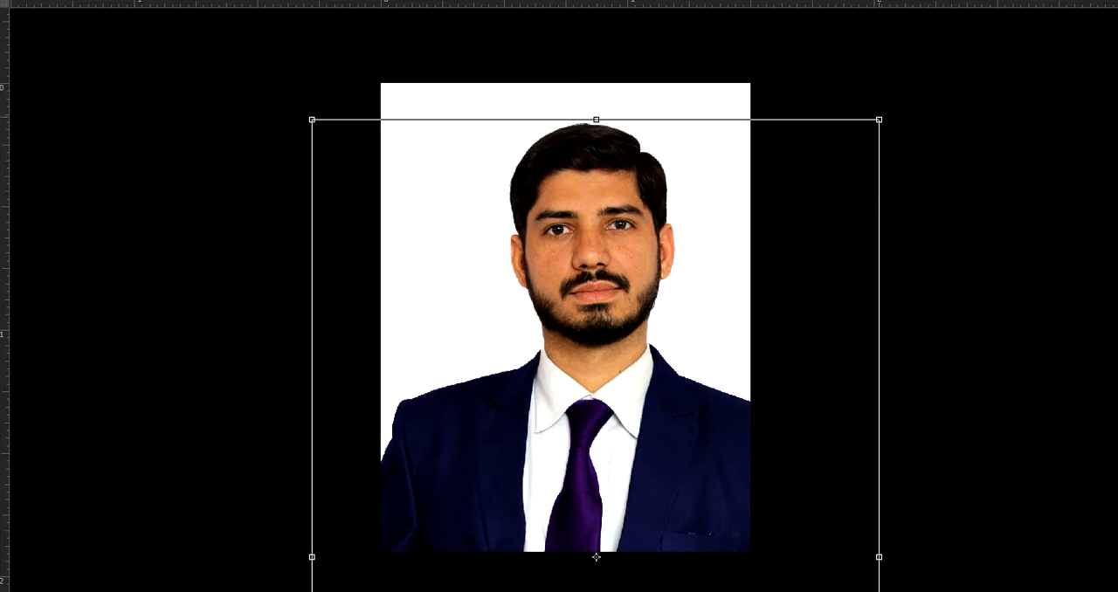
{"action": "left_click_drag", "start_coordinate": [595, 556], "coordinate": [575, 536]}
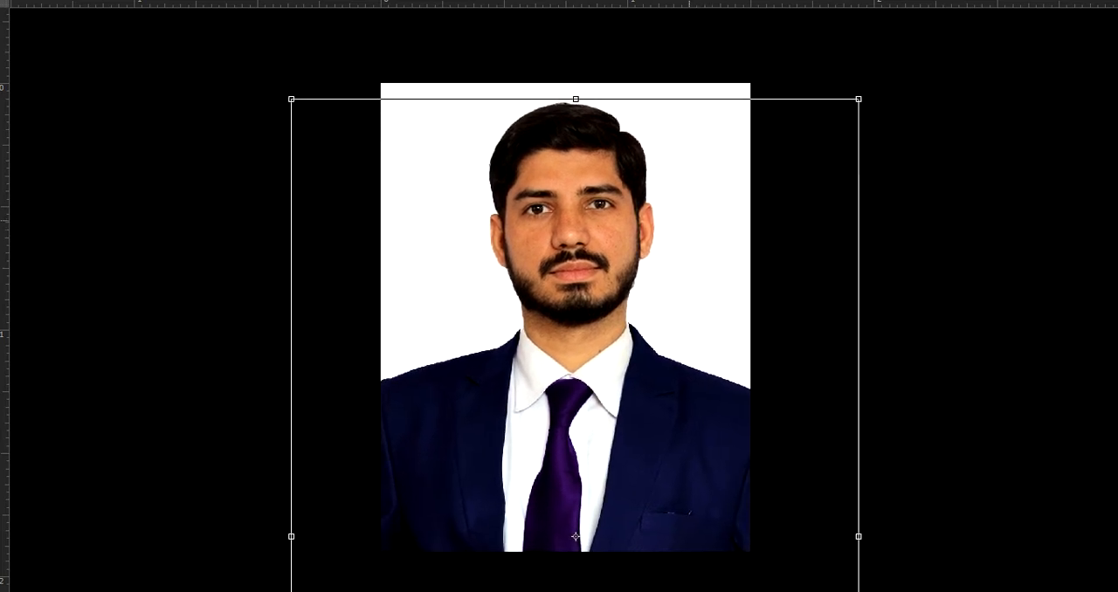
{"action": "left_click_drag", "start_coordinate": [858, 98], "coordinate": [867, 86]}
{"action": "mouse_move", "coordinate": [720, 193]}
{"action": "left_mouse_down"}
{"action": "mouse_move", "coordinate": [717, 209]}
{"action": "mouse_move", "coordinate": [718, 192]}
{"action": "left_mouse_up"}
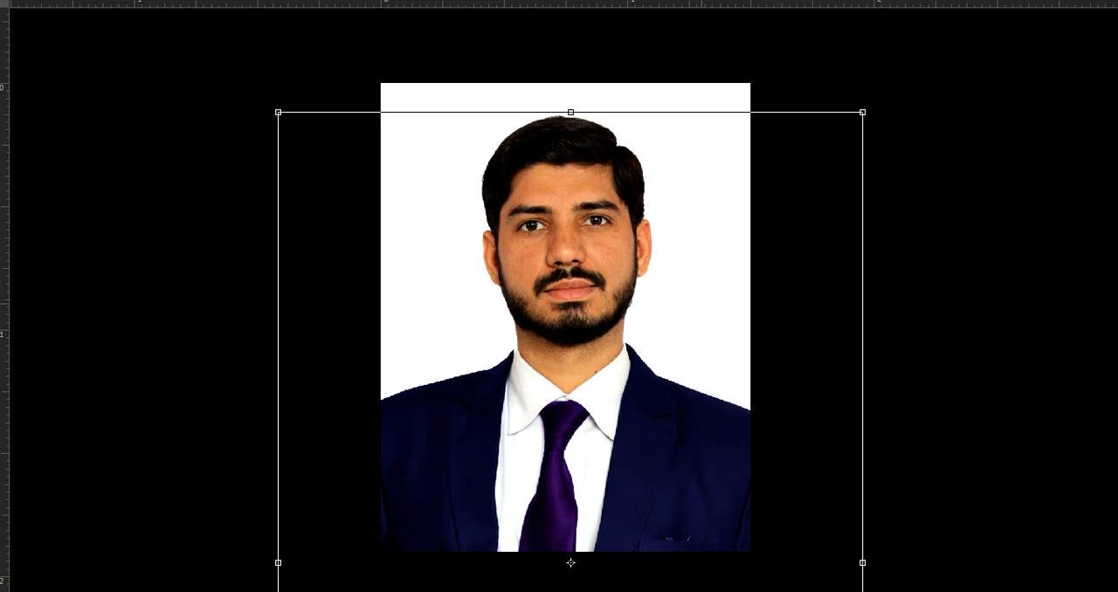
{"action": "left_click_drag", "start_coordinate": [688, 320], "coordinate": [689, 309]}
{"action": "key", "text": "Return"}
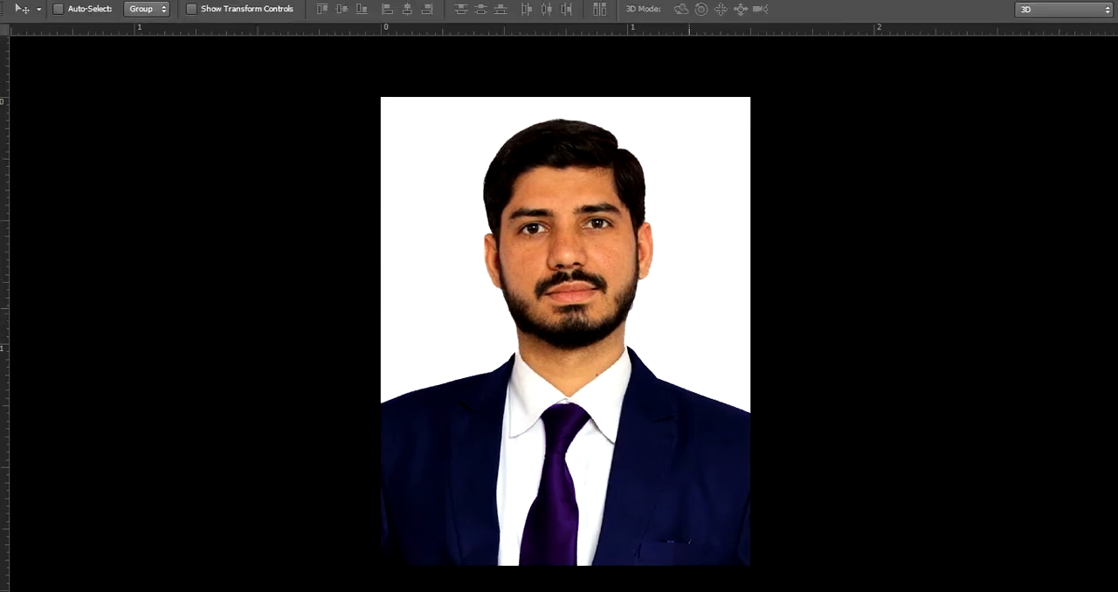
{"action": "key", "text": "f"}
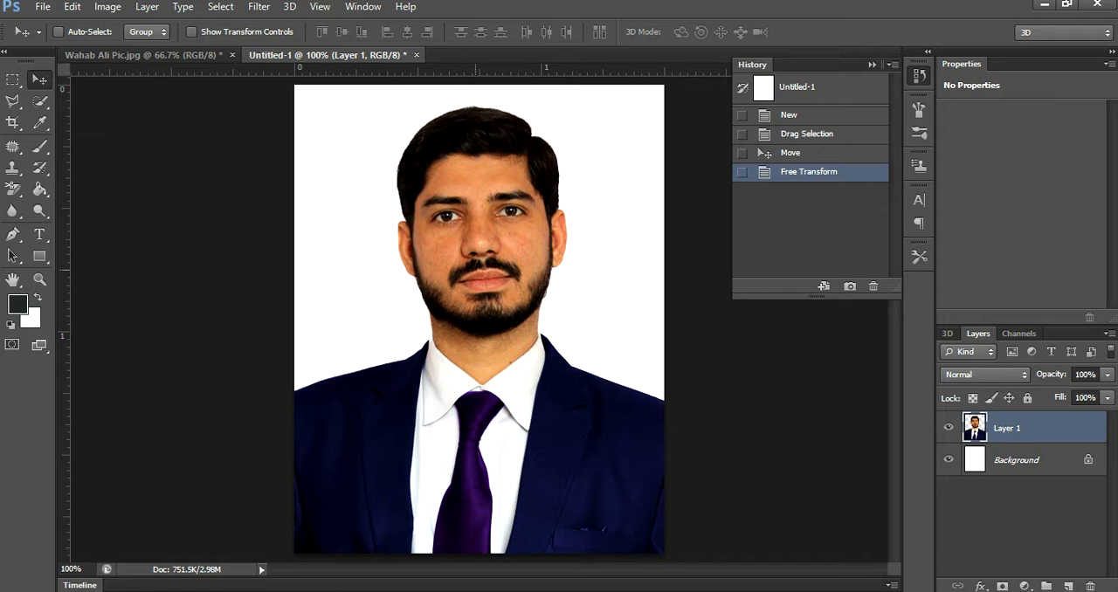
- Save the document on the Desktop as abcd in Photoshop PSD format with Maximize Compatibility on
{"action": "key", "text": "ctrl+s"}
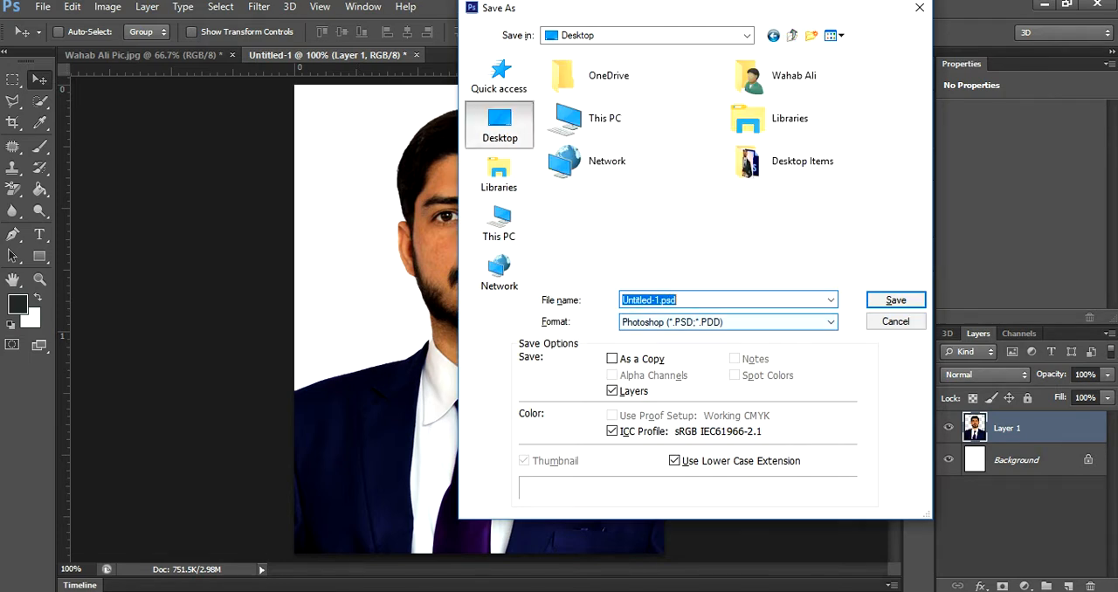
{"action": "type", "text": "abcd"}
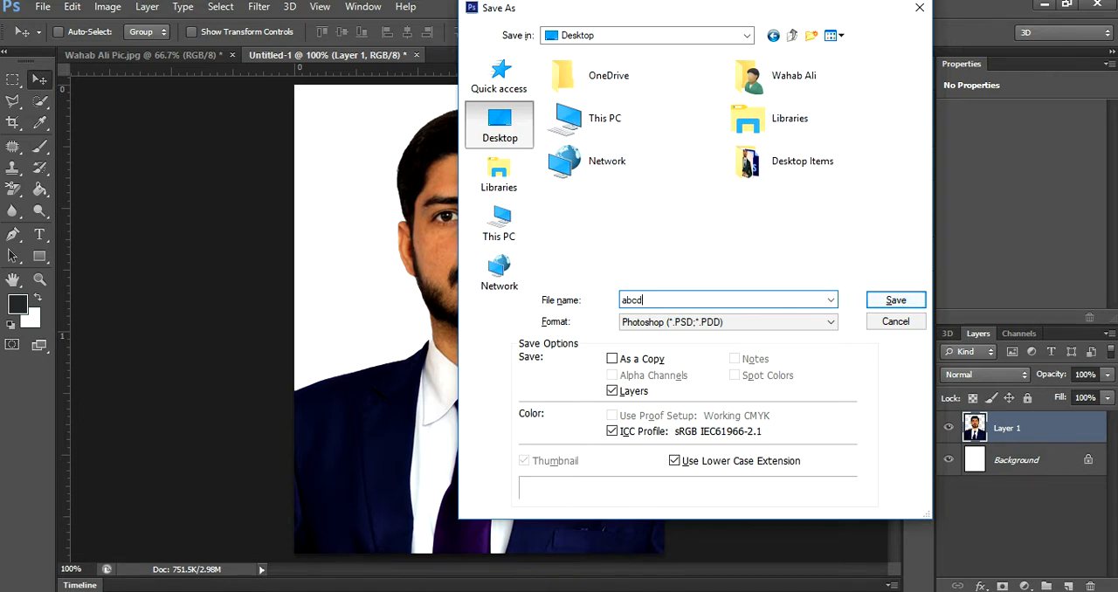
{"action": "key", "text": "Return"}
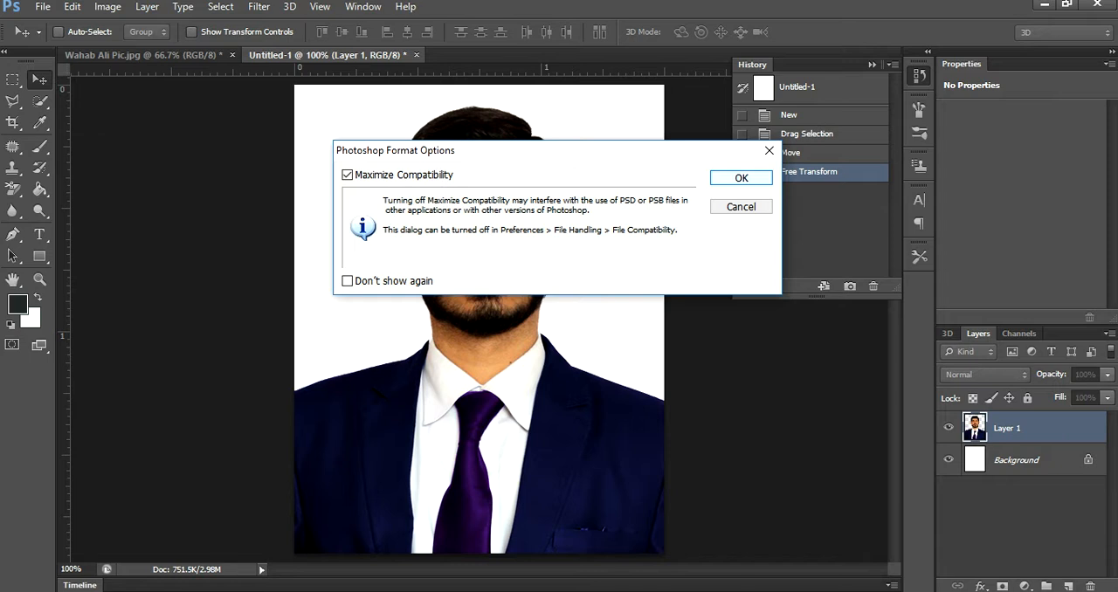
{"action": "key", "text": "Return"}
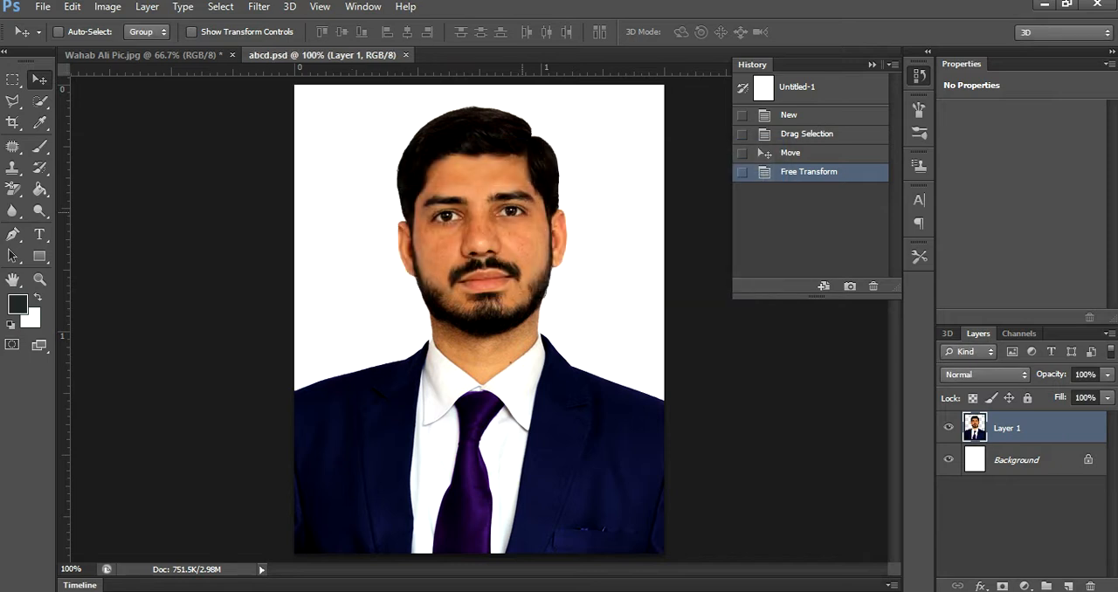
- Save a JPEG copy of the passport photo on the Desktop as abcd.jpg
{"action": "key", "text": "ctrl+shift+s"}
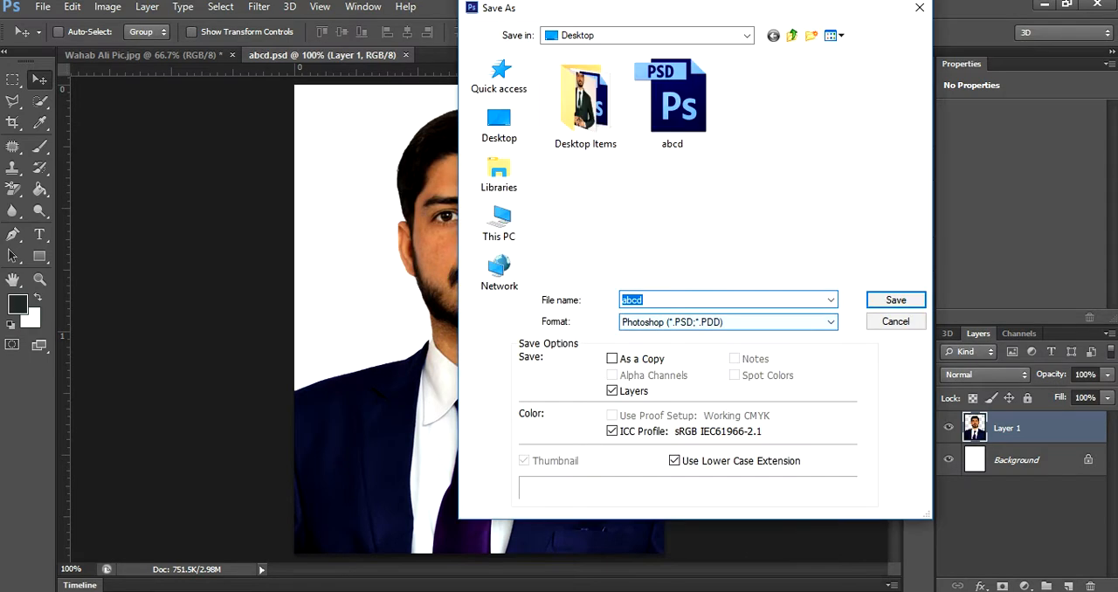
{"action": "left_click", "coordinate": [728, 322]}
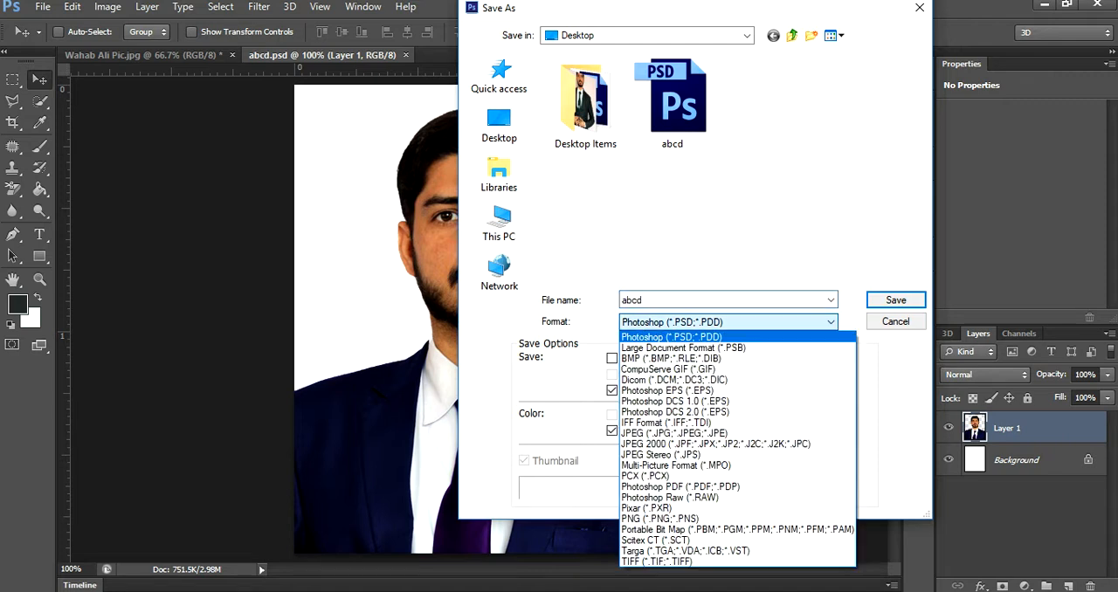
{"action": "key", "text": "Return"}
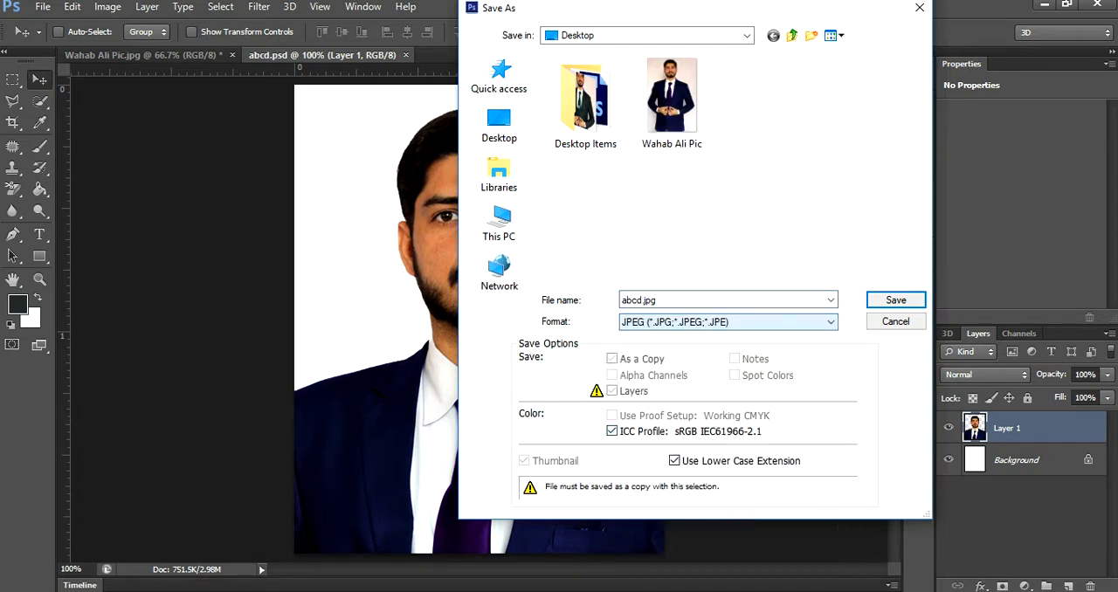
{"action": "left_click", "coordinate": [895, 300]}
{"action": "key", "text": "Return"}
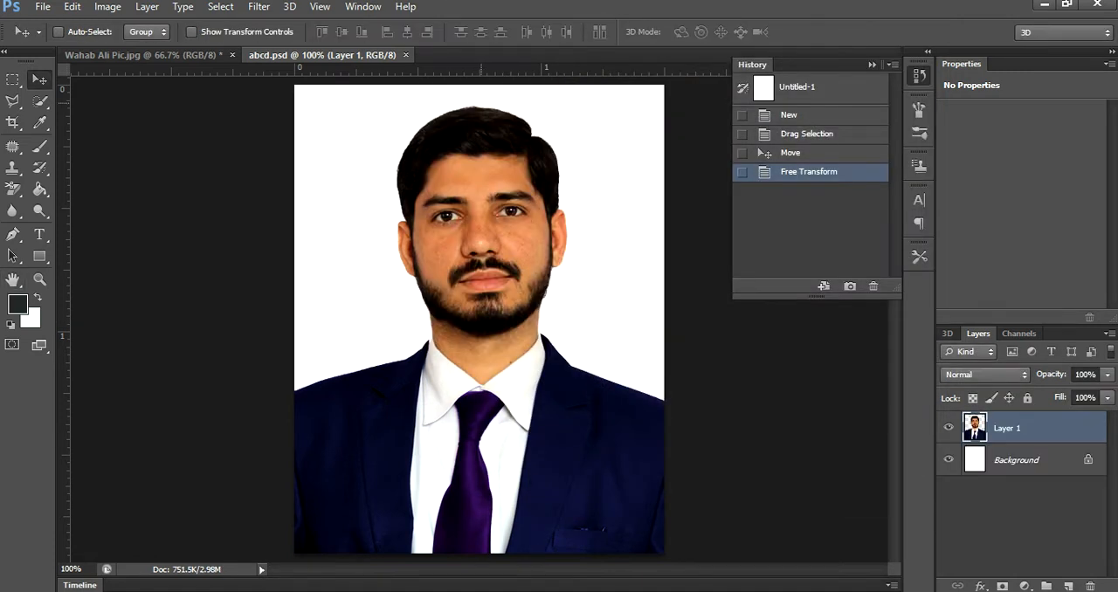
- Create a new blank document 4 inches wide and 6 inches high at 300 pixels/inch with a white background
{"action": "key", "text": "ctrl+n"}
{"action": "double_click", "coordinate": [482, 209]}
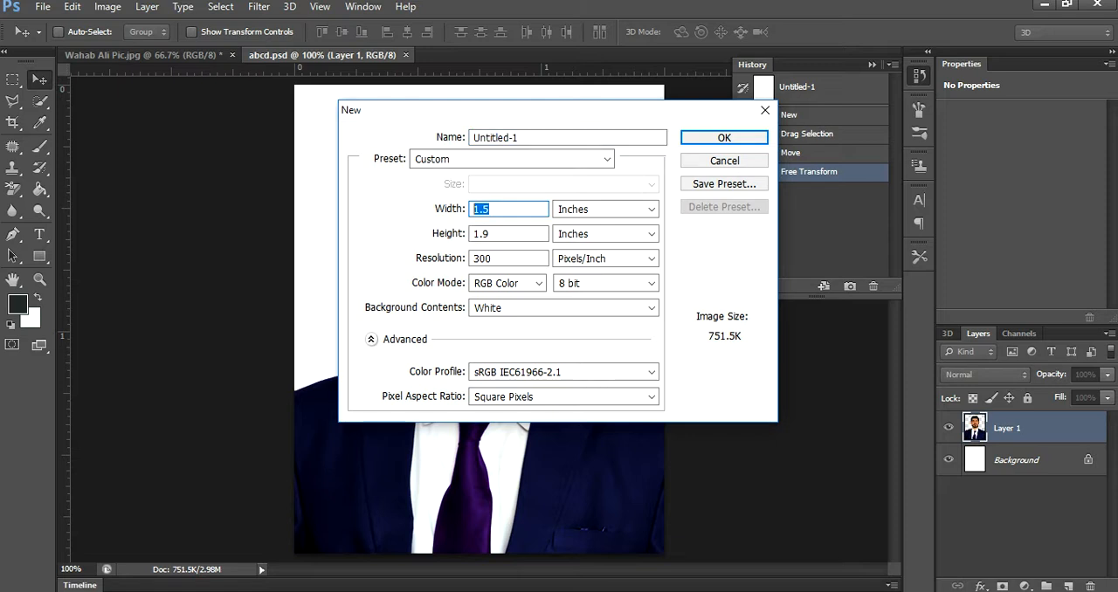
{"action": "type", "text": "4"}
{"action": "key", "text": "Tab"}
{"action": "type", "text": "6"}
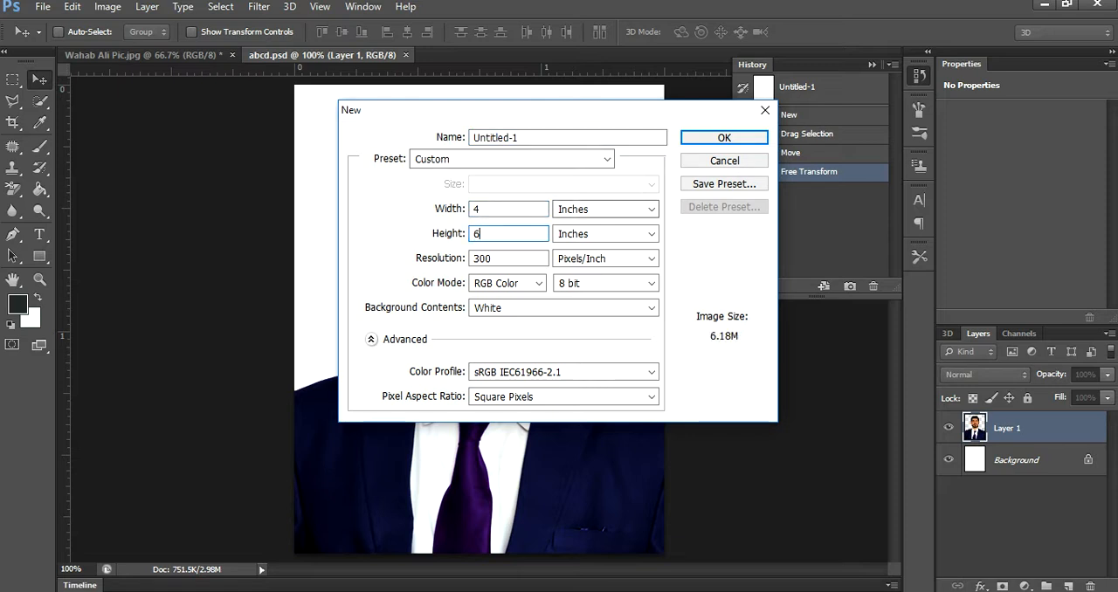
{"action": "key", "text": "Return"}
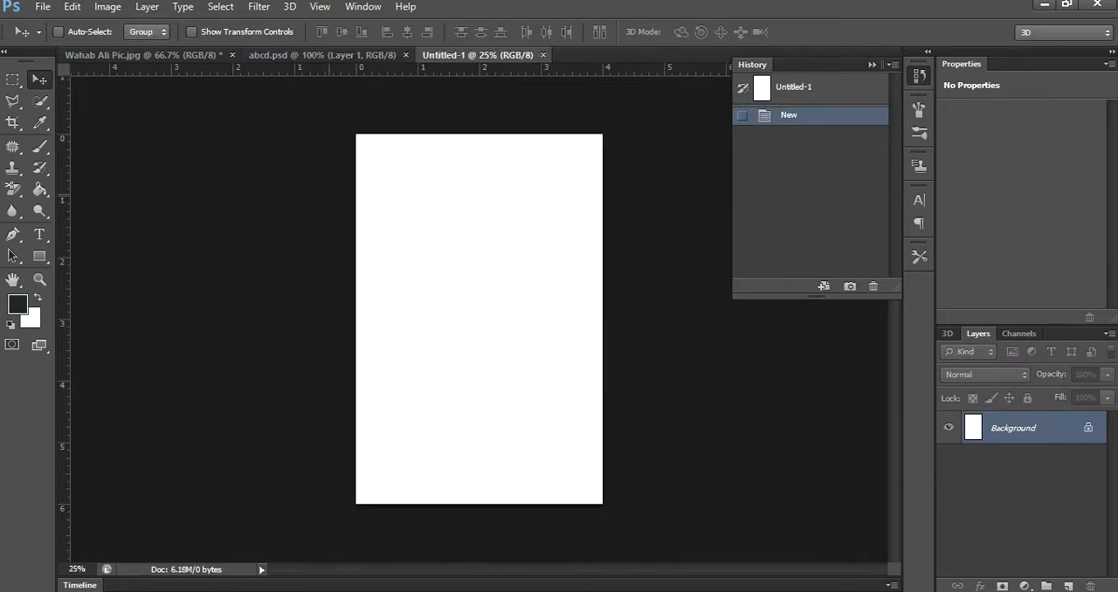
- Try placing the abcd JPEG from the desktop near the blank page's upper-left corner and undo the placement
{"action": "left_click", "coordinate": [1044, 4]}
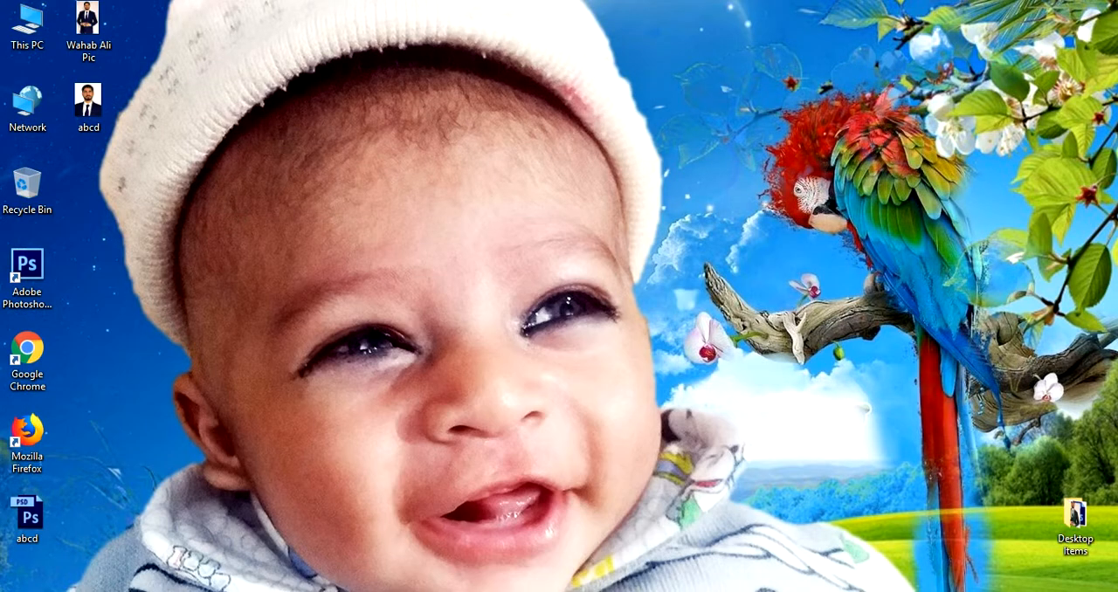
{"action": "left_click_drag", "start_coordinate": [88, 102], "coordinate": [414, 198]}
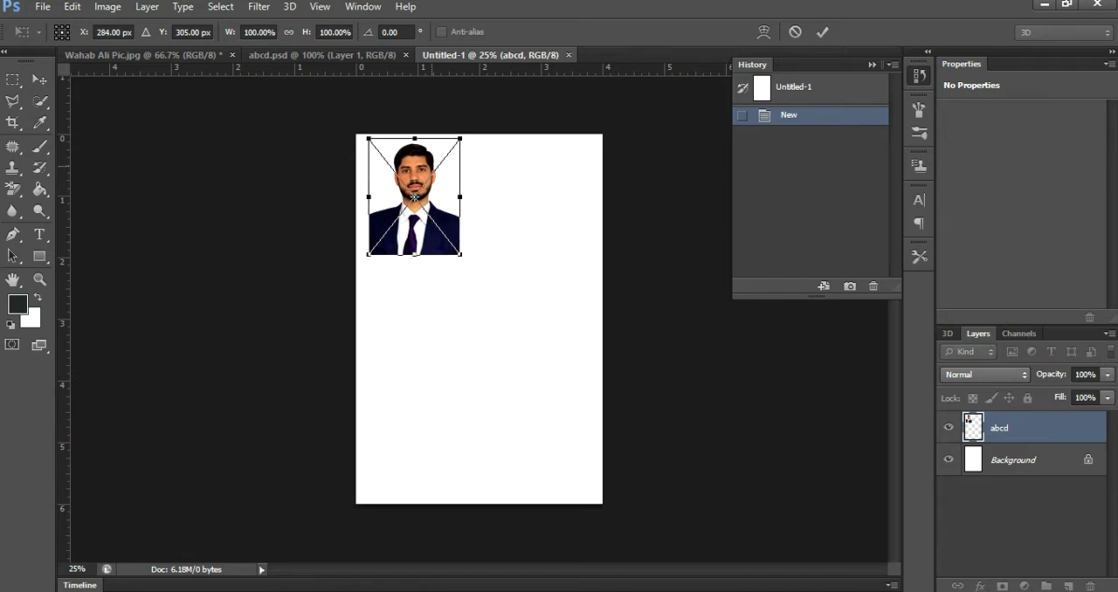
{"action": "key", "text": "Return"}
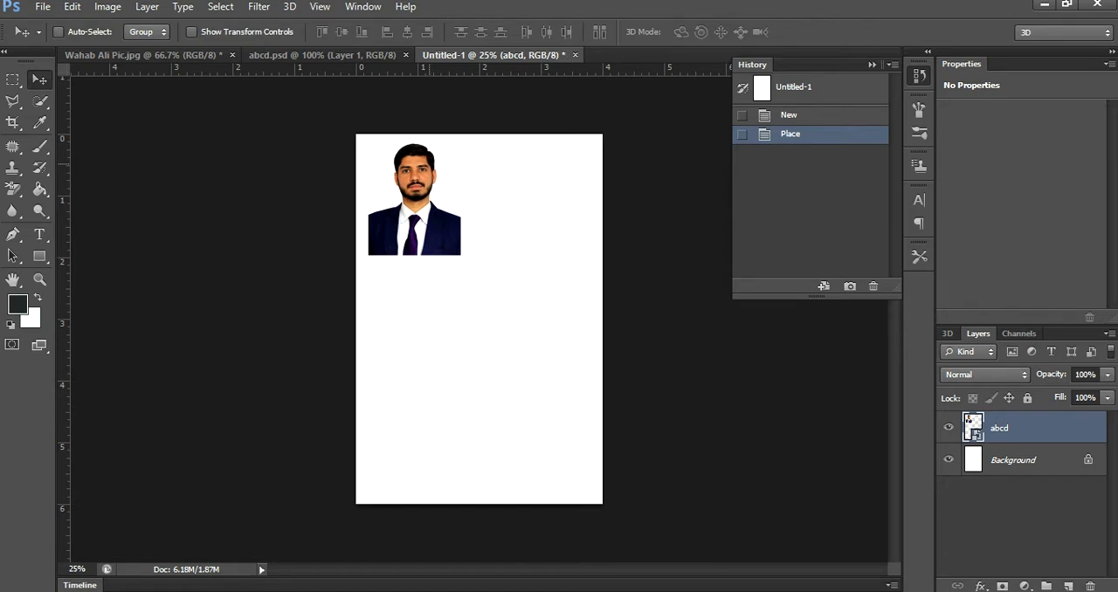
{"action": "key", "text": "ctrl+z"}
- Switch to the abcd.psd document and select its whole canvas with the Rectangular Marquee tool
{"action": "left_click", "coordinate": [336, 55]}
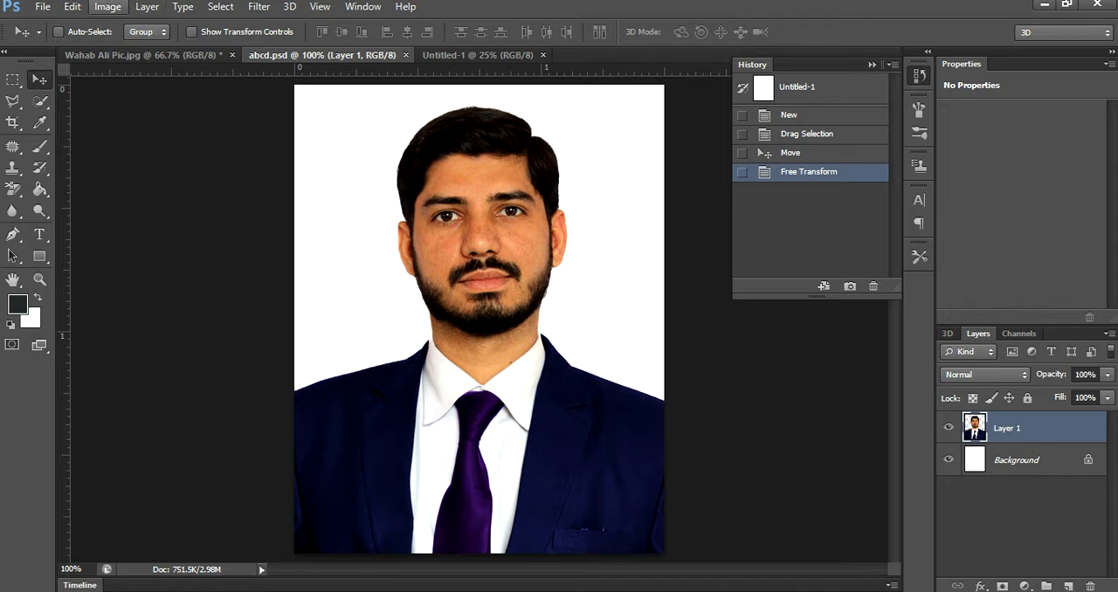
{"action": "left_click", "coordinate": [72, 6]}
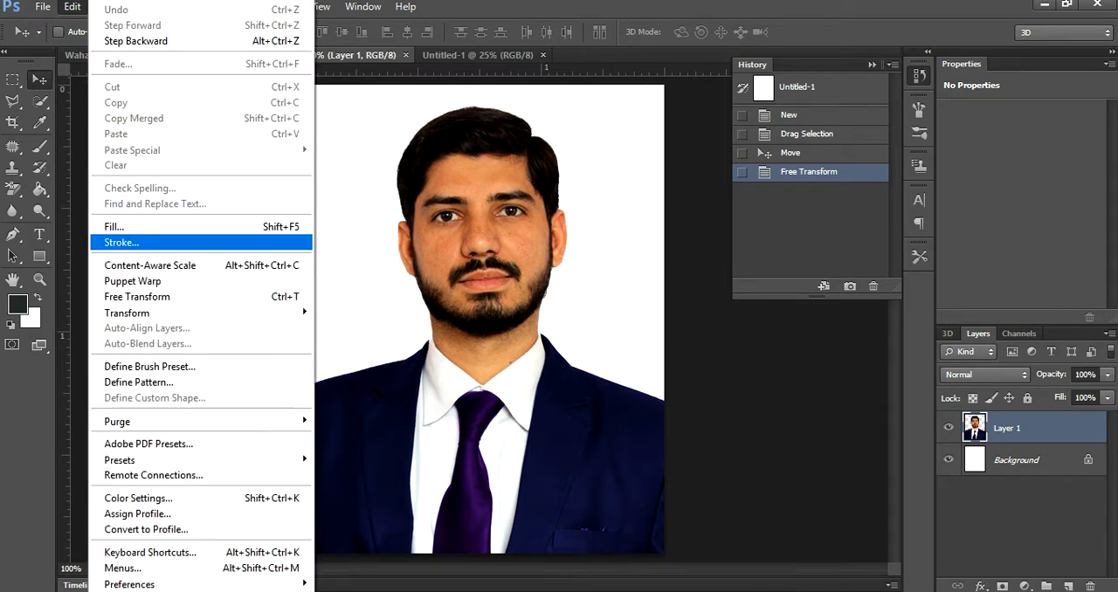
{"action": "left_click", "coordinate": [508, 243]}
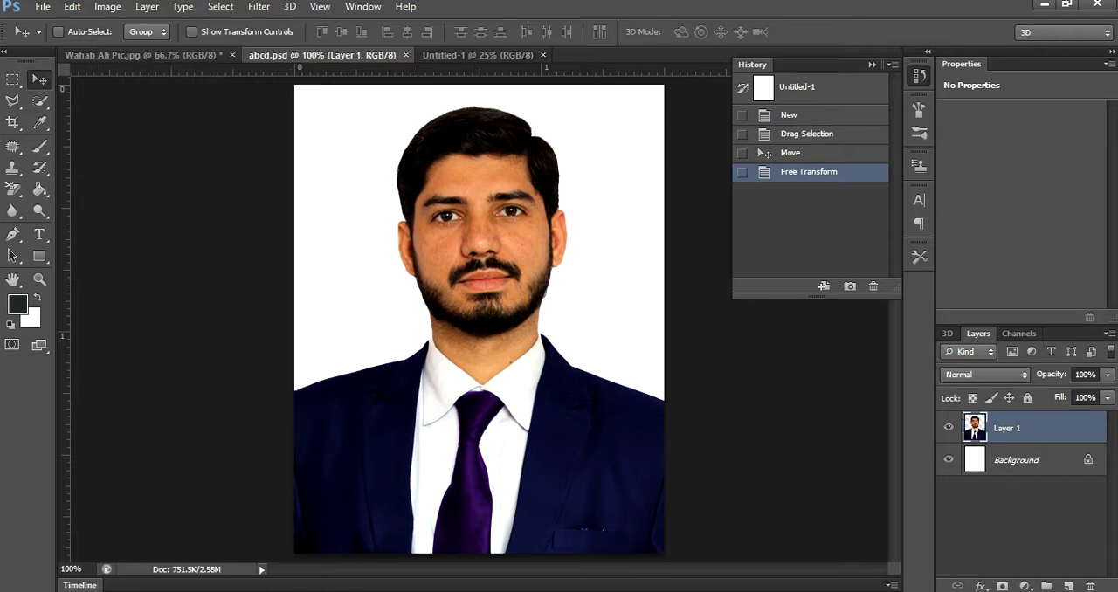
{"action": "left_click", "coordinate": [12, 79]}
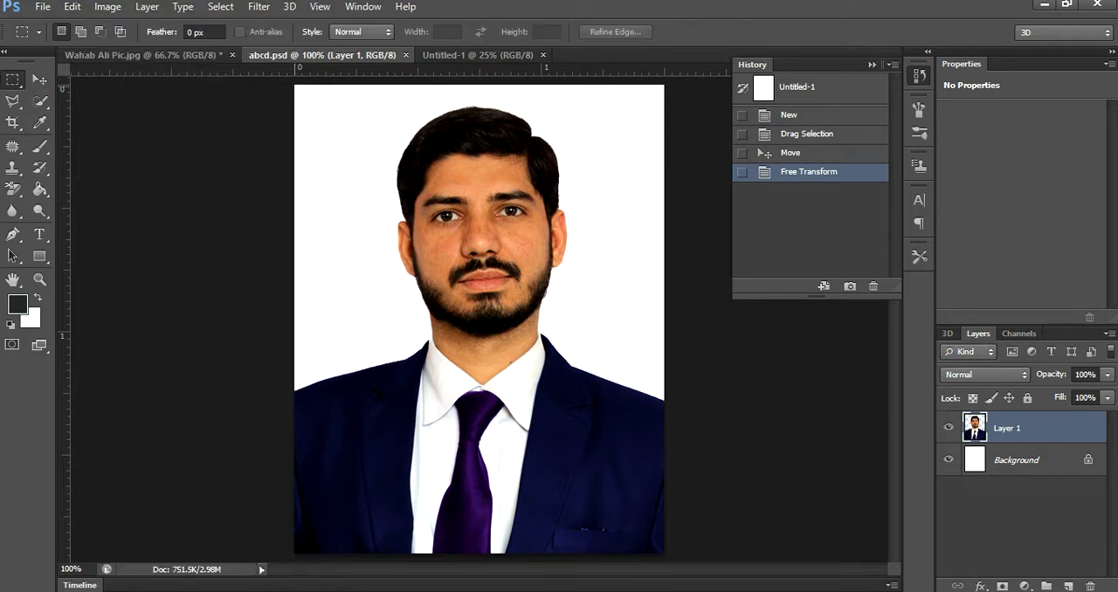
{"action": "left_click_drag", "start_coordinate": [296, 85], "coordinate": [668, 555]}
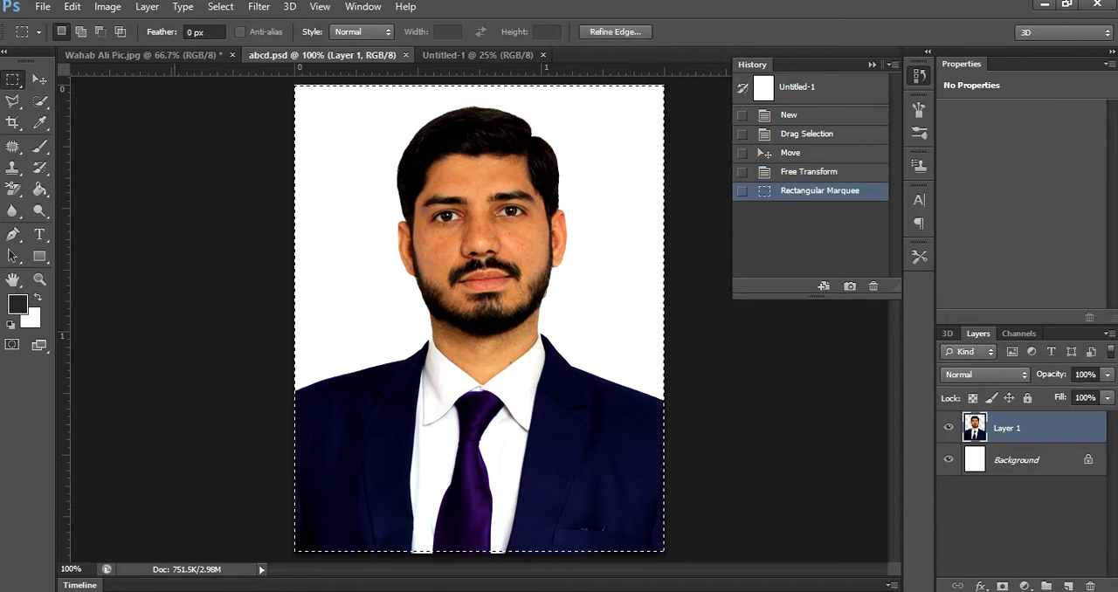
- Stroke the selection with a 5 px near-black border (#090a0a), centred on the edge in Normal mode at 100% opacity
{"action": "left_click", "coordinate": [71, 7]}
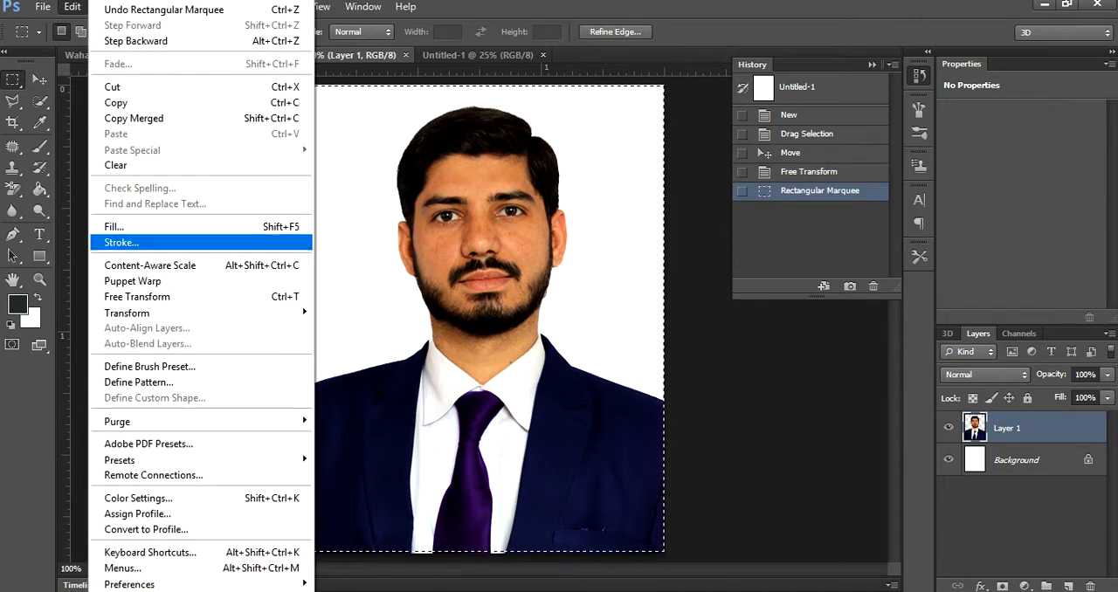
{"action": "left_click", "coordinate": [121, 242]}
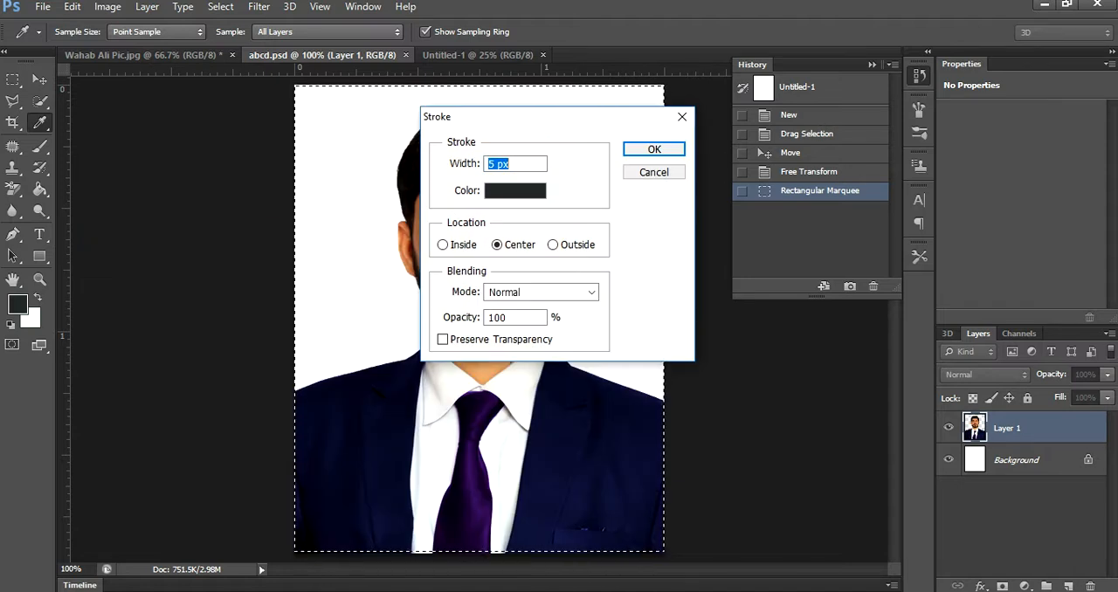
{"action": "left_click", "coordinate": [514, 191]}
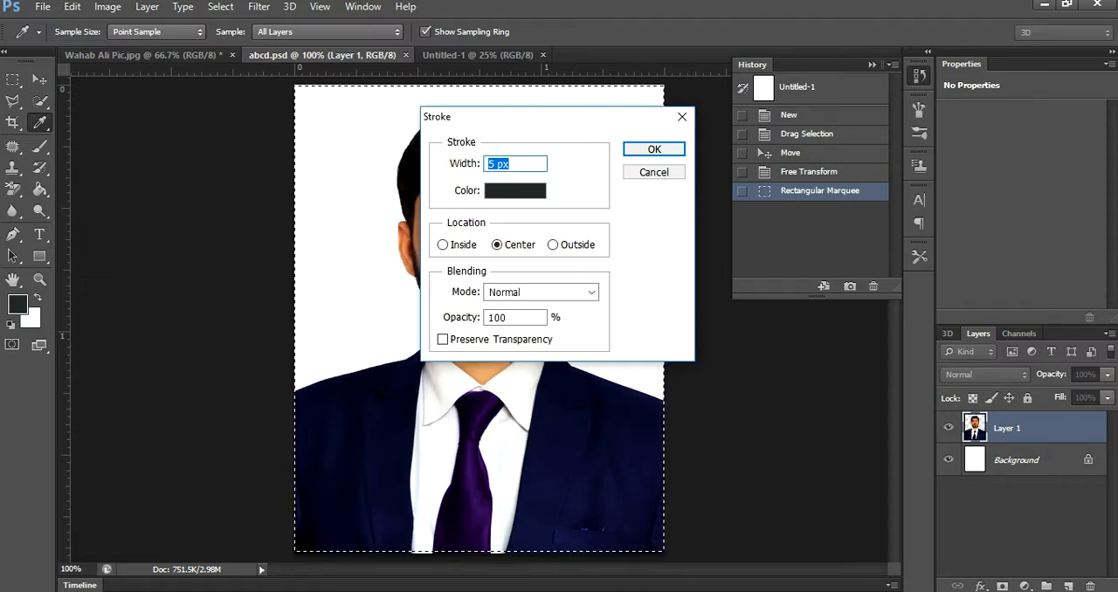
{"action": "left_click_drag", "start_coordinate": [566, 313], "coordinate": [566, 344]}
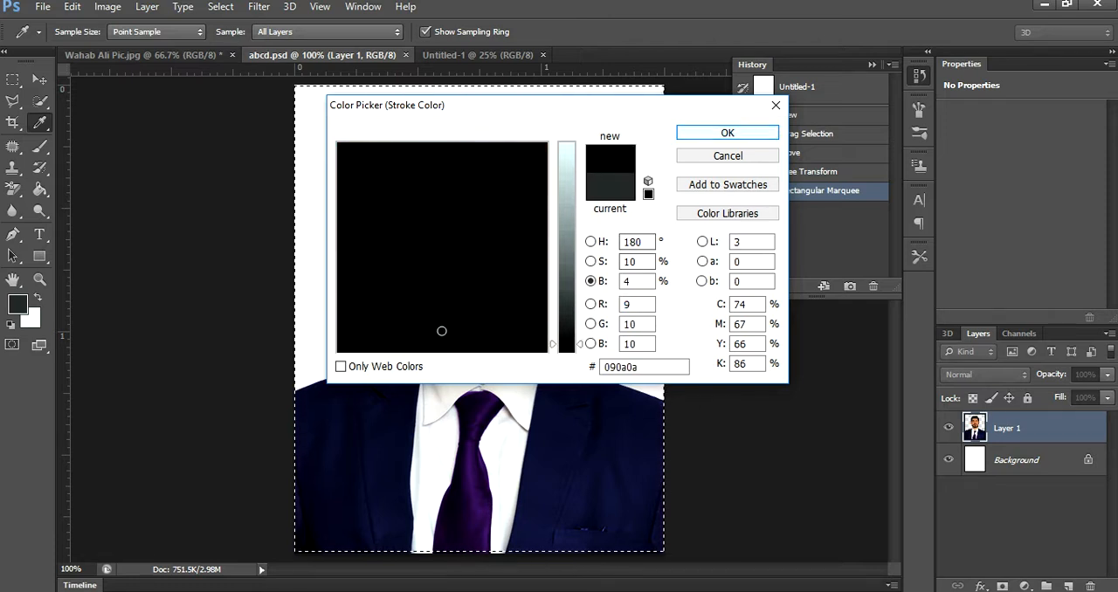
{"action": "key", "text": "Return"}
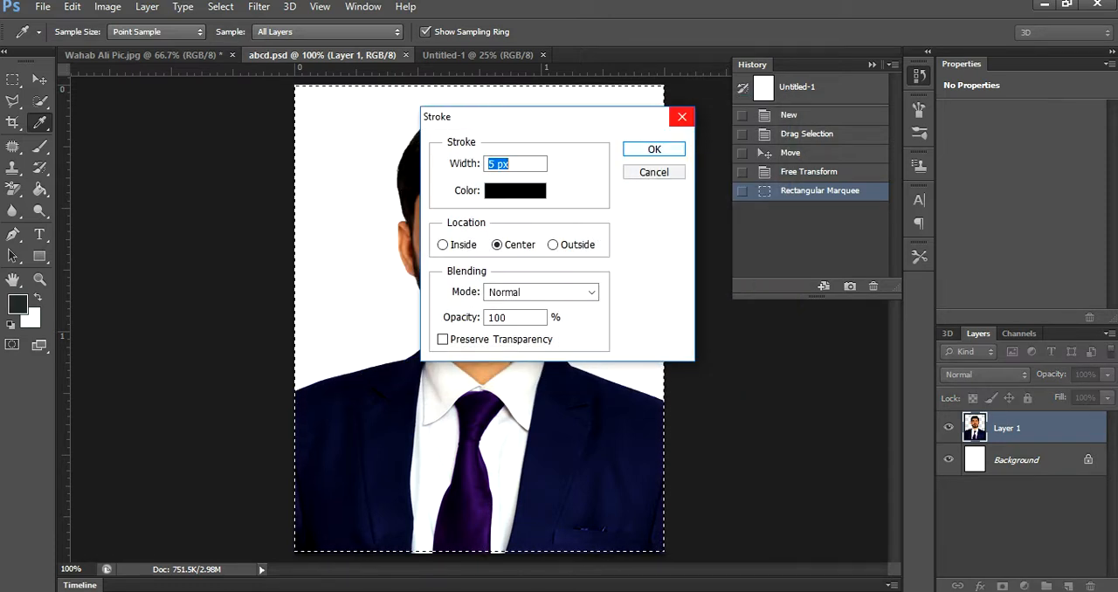
{"action": "key", "text": "Return"}
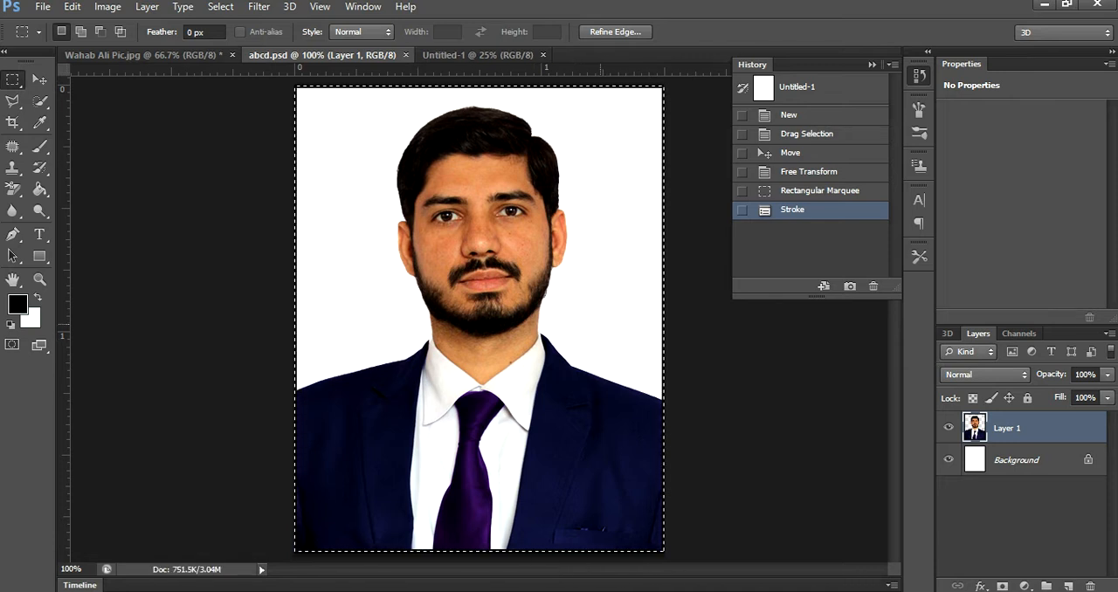
- Save the bordered photo as a JPEG over the existing abcd file on the Desktop at Maximum quality 12, Baseline ("Standard")
{"action": "key", "text": "ctrl+shift+s"}
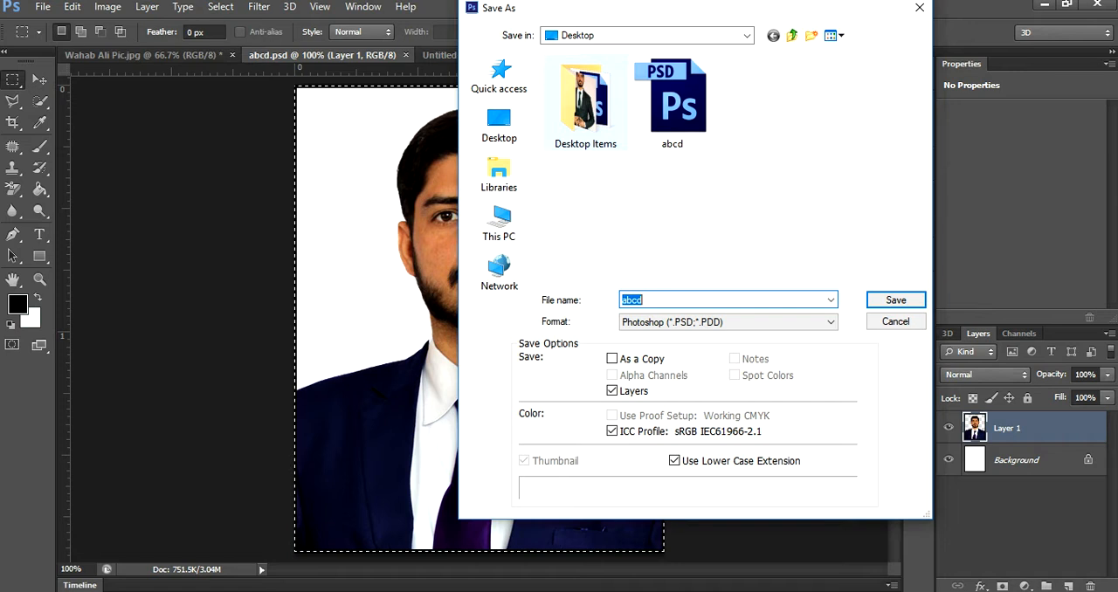
{"action": "left_click", "coordinate": [729, 323]}
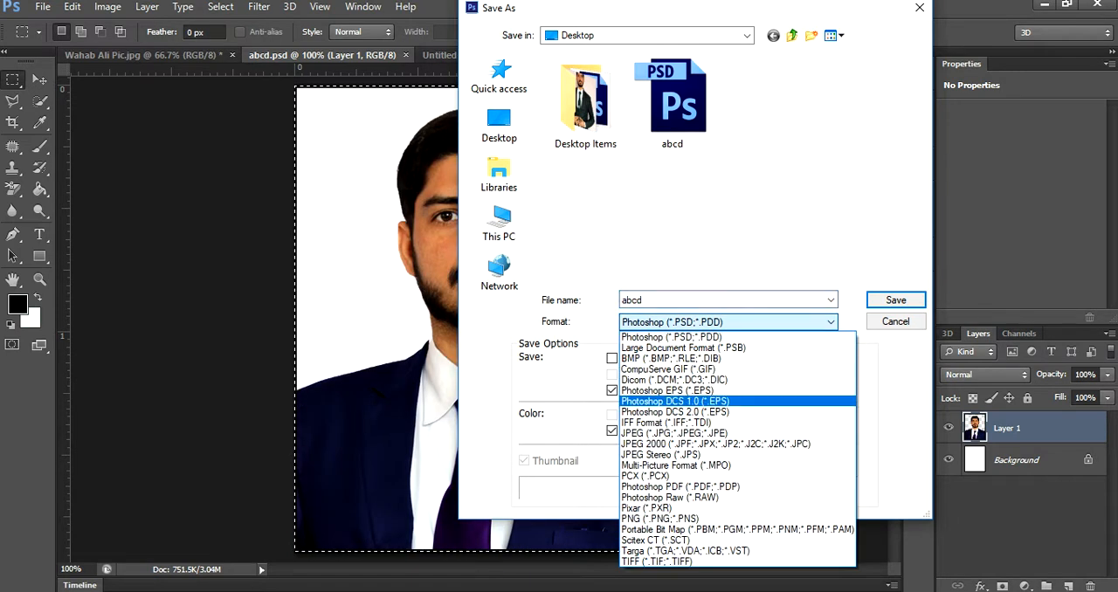
{"action": "left_click", "coordinate": [674, 433]}
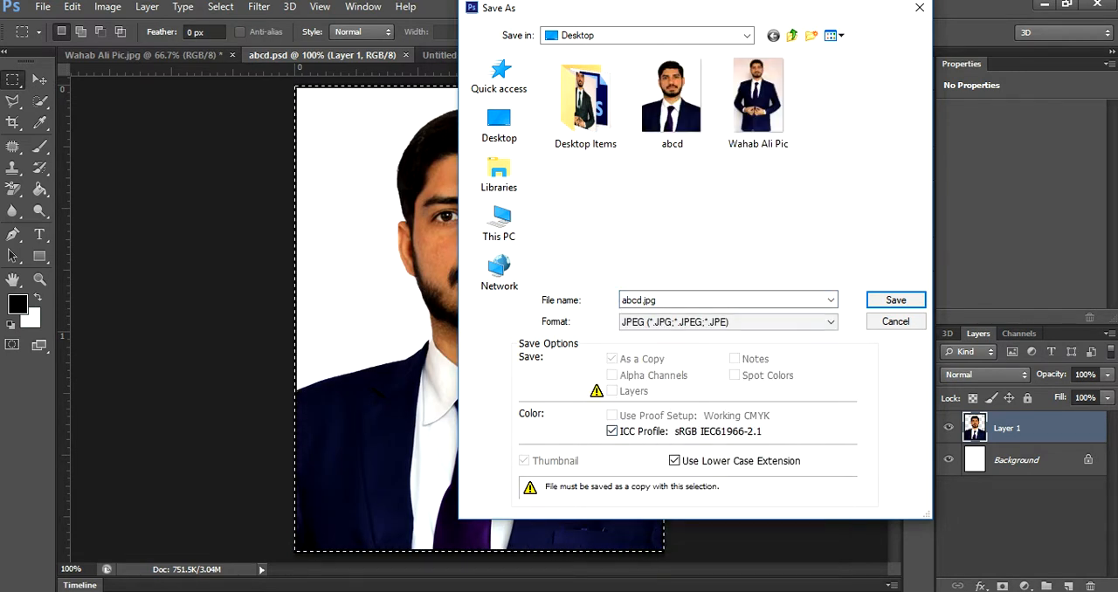
{"action": "double_click", "coordinate": [672, 97]}
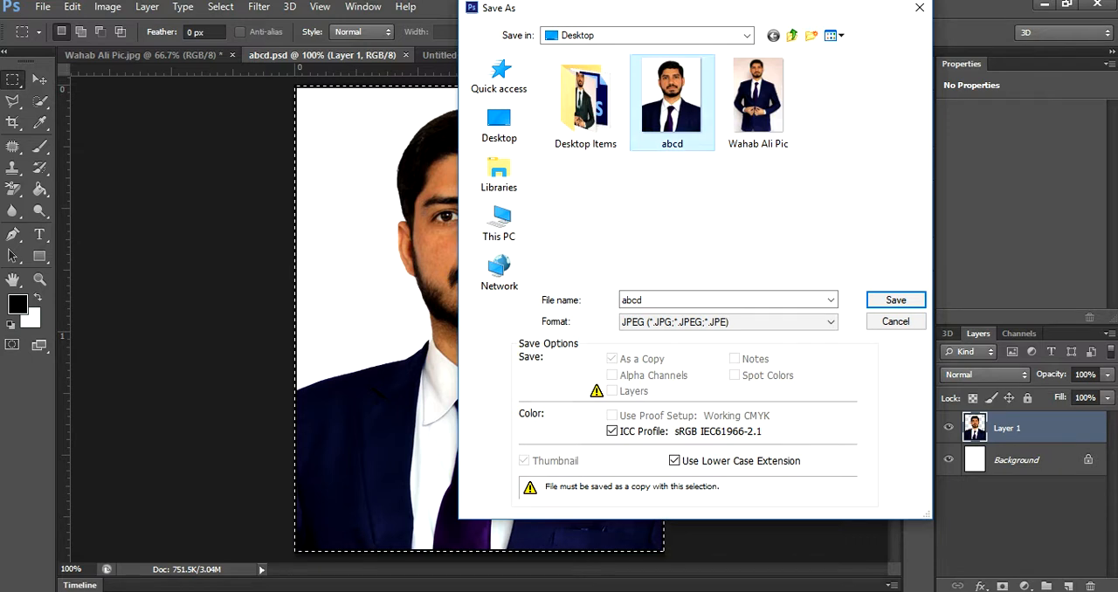
{"action": "left_click", "coordinate": [502, 238]}
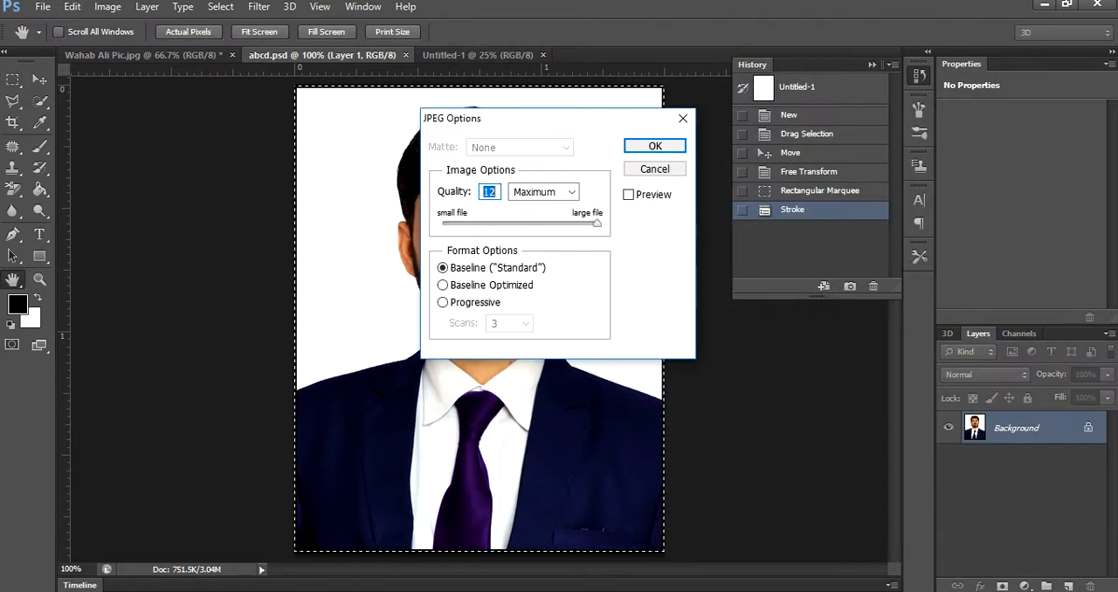
{"action": "left_click", "coordinate": [653, 146]}
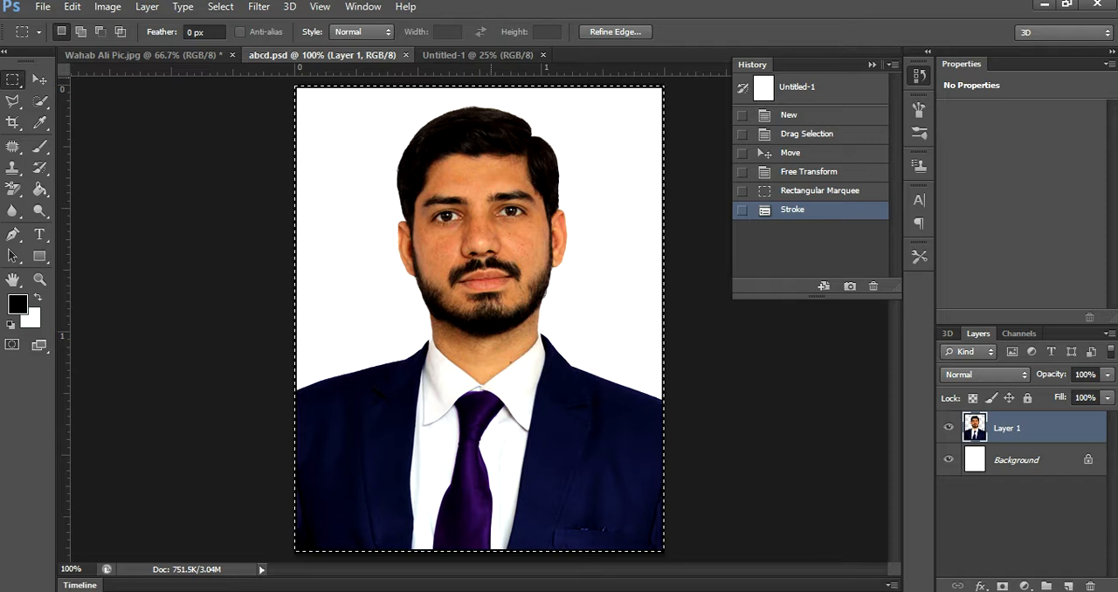
- Remove the rectangular selection around the bordered photo in abcd.psd
{"action": "left_click", "coordinate": [478, 55]}
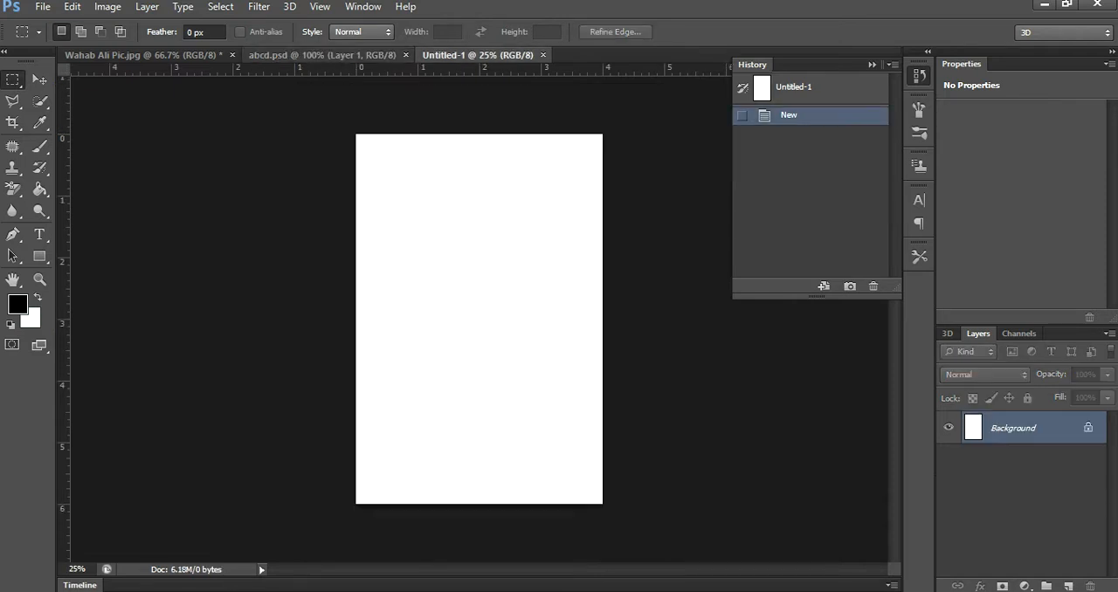
{"action": "left_click", "coordinate": [322, 55]}
{"action": "left_click", "coordinate": [39, 80]}
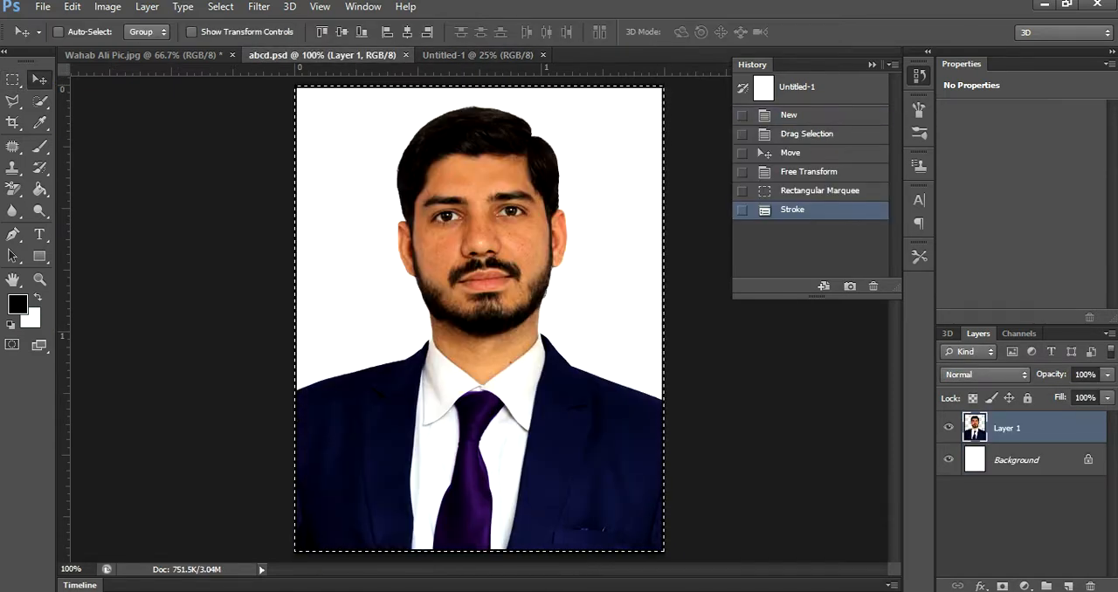
{"action": "left_click", "coordinate": [13, 79]}
{"action": "key", "text": "ctrl+d"}
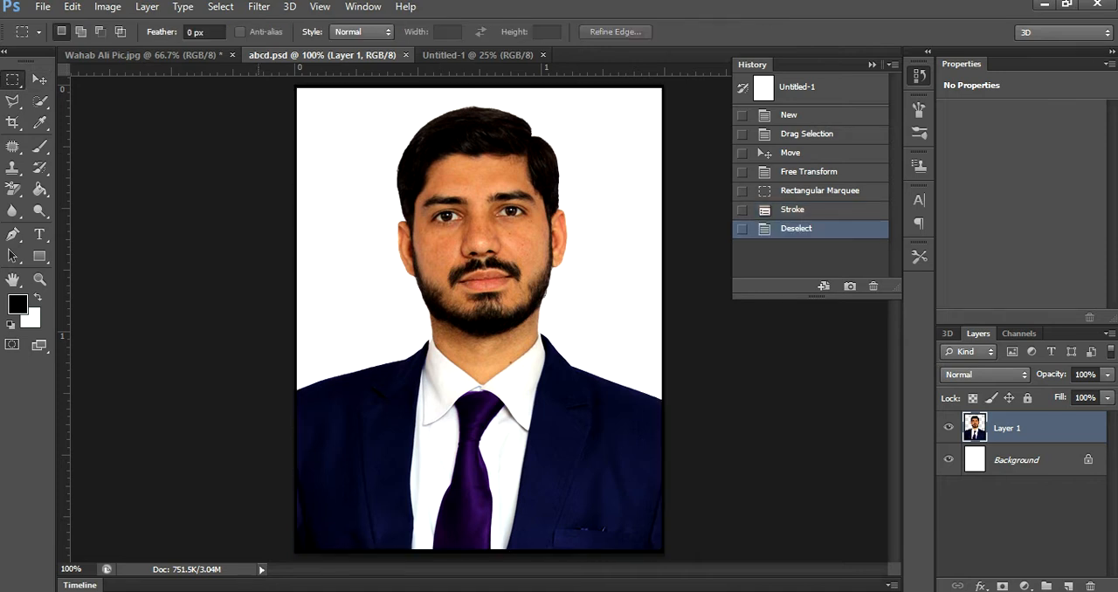
- Try moving the bordered photo layer from abcd.psd into the 4 × 6 inch document and undo the transfer
{"action": "left_click", "coordinate": [39, 80]}
{"action": "left_click_drag", "start_coordinate": [347, 123], "coordinate": [433, 202]}
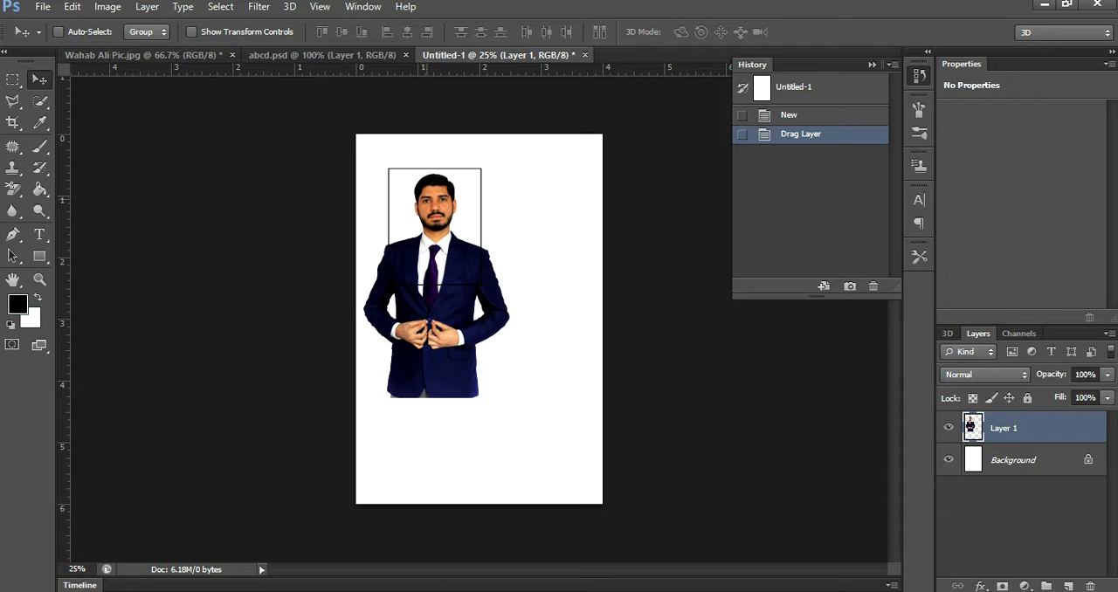
{"action": "key", "text": "ctrl+z"}
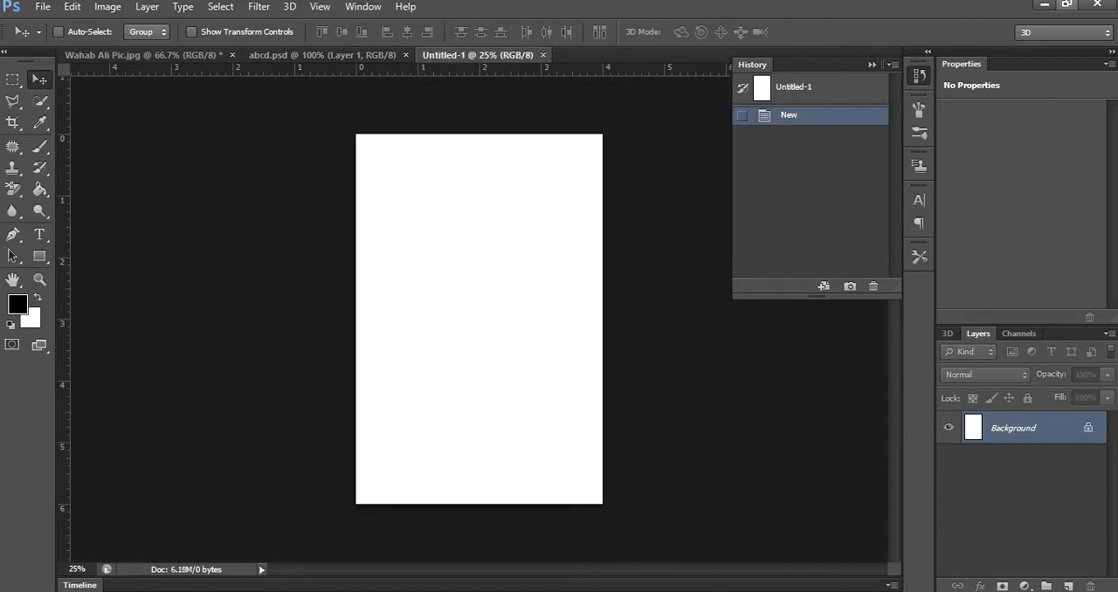
- Place the abcd JPEG from the desktop into the 4 × 6 inch document, near the page's upper-left corner
{"action": "left_click", "coordinate": [1043, 5]}
{"action": "left_click_drag", "start_coordinate": [88, 103], "coordinate": [268, 591]}
{"action": "left_click_drag", "start_coordinate": [377, 179], "coordinate": [386, 173]}
{"action": "left_click_drag", "start_coordinate": [478, 289], "coordinate": [413, 164]}
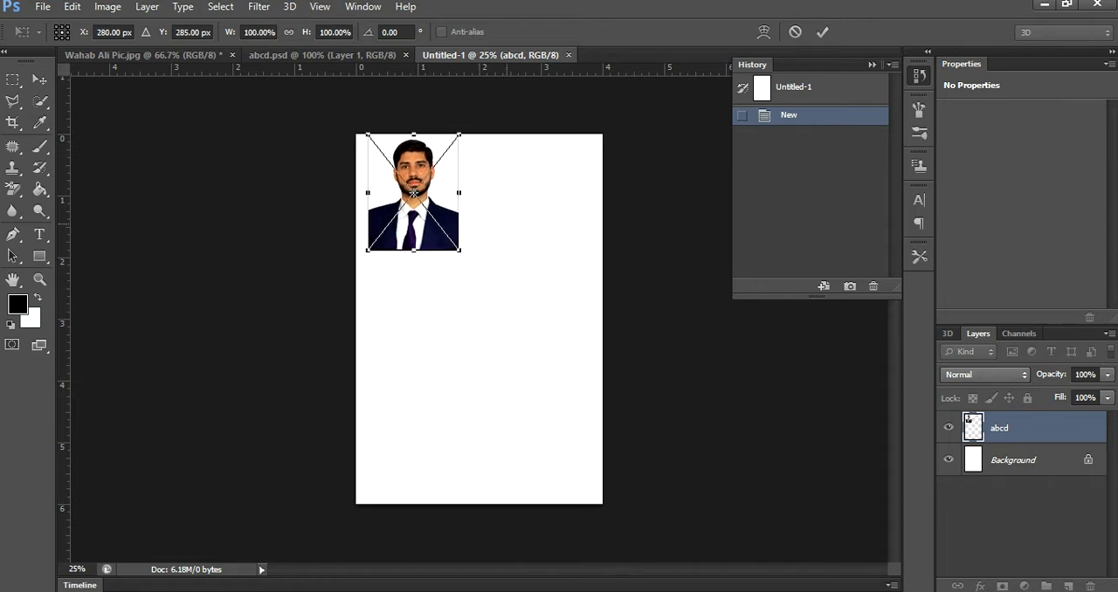
- Nudge the placed abcd photo to X 268 px, Y 309 px near the page's upper-left corner and commit the placement
{"action": "key", "text": "Down"}
{"action": "key", "text": "Down"}
{"action": "key", "text": "Down"}
{"action": "key", "text": "Down"}
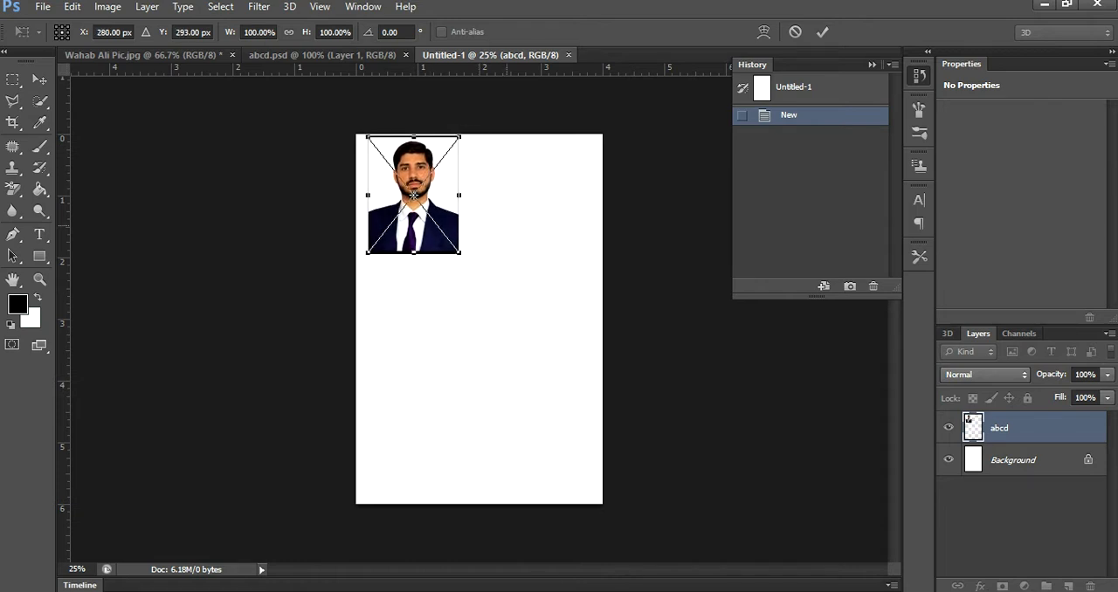
{"action": "key", "text": "Left"}
{"action": "key", "text": "Left"}
{"action": "key", "text": "Left"}
{"action": "key", "text": "Down"}
{"action": "key", "text": "Down"}
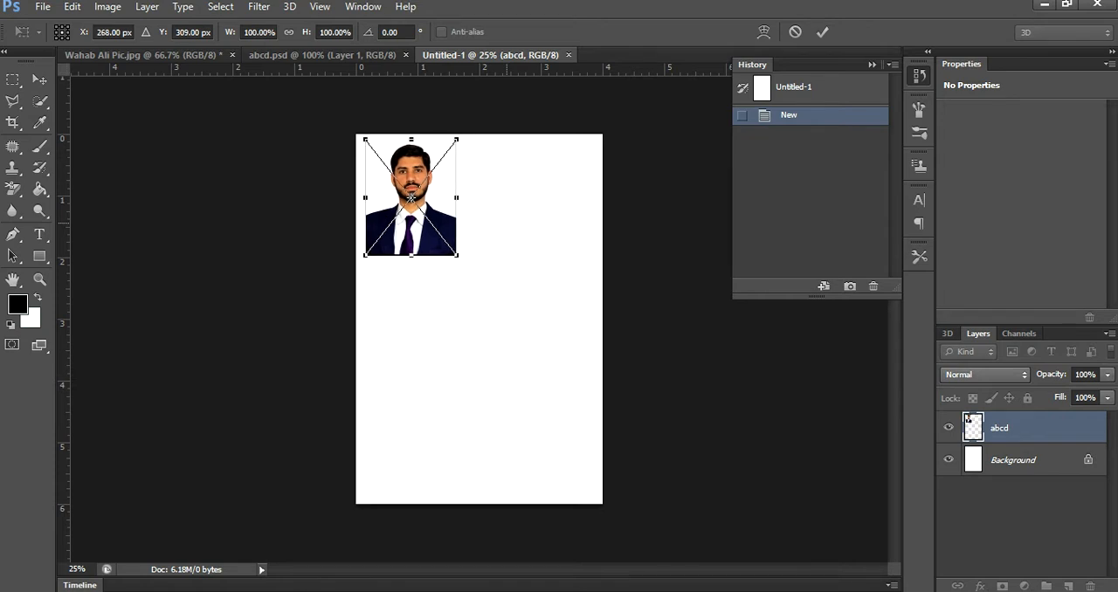
{"action": "key", "text": "Return"}
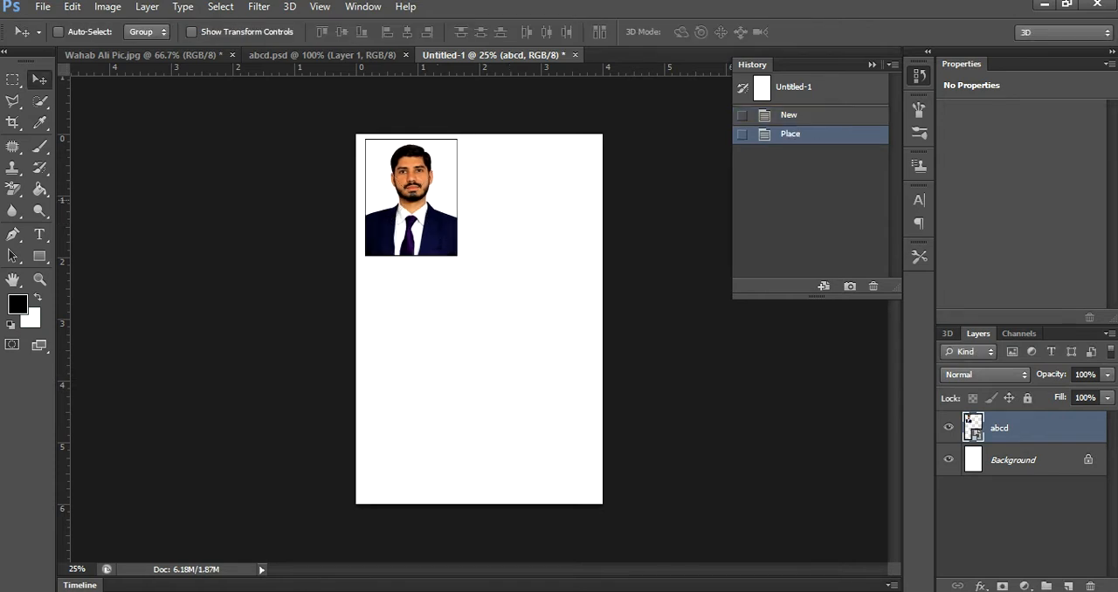
- Duplicate the abcd photo beside the original near the page's right edge, and copy both photos just below as a second row
{"action": "left_click_drag", "start_coordinate": [429, 164], "coordinate": [557, 165]}
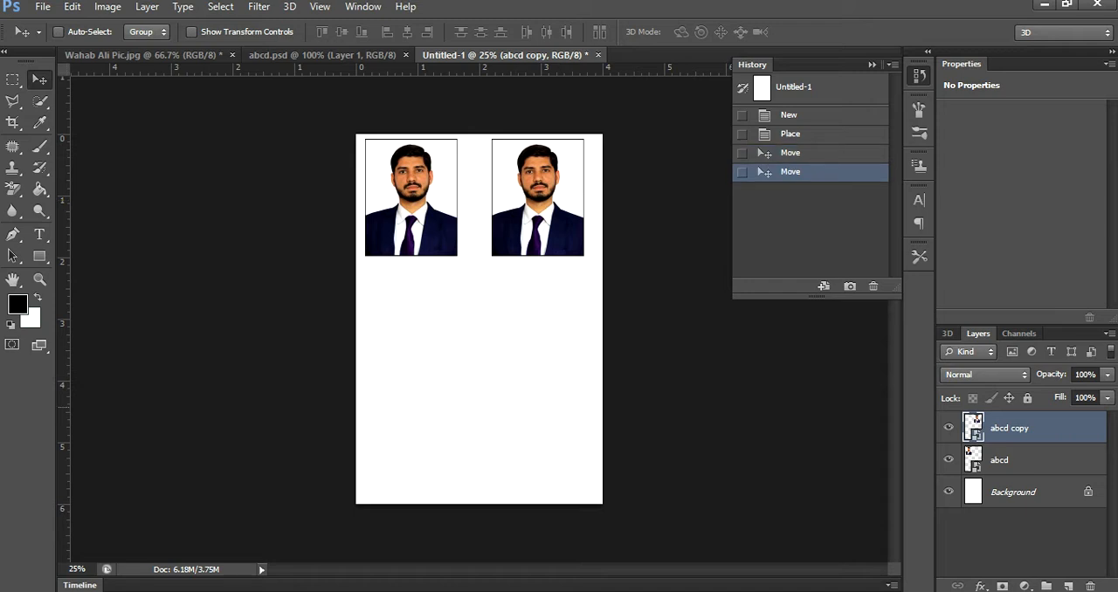
{"action": "left_click", "coordinate": [1000, 460], "text": "shift"}
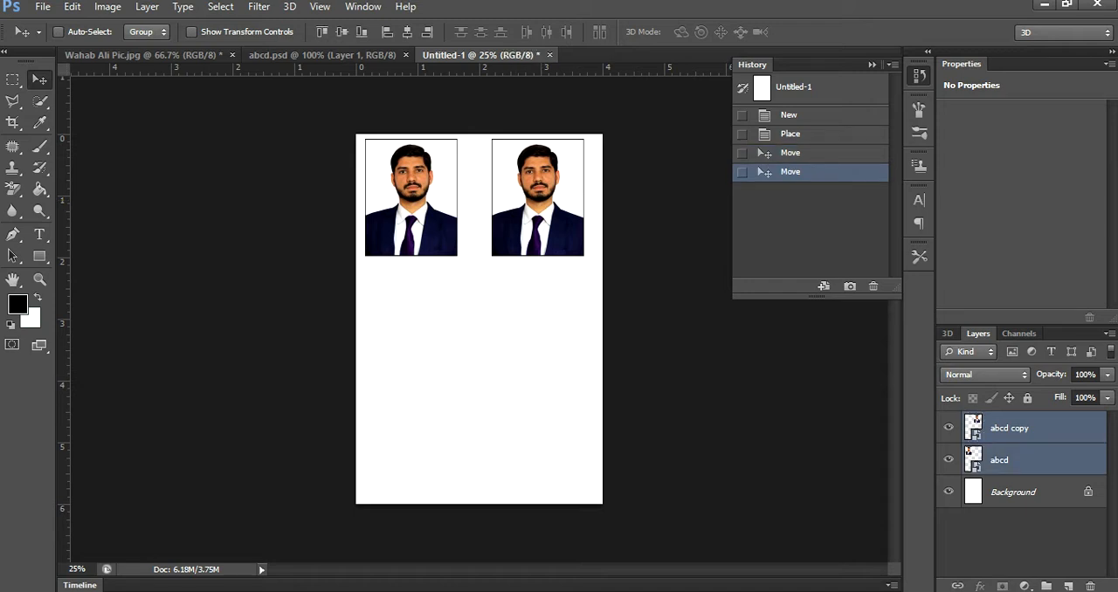
{"action": "left_click_drag", "start_coordinate": [563, 177], "coordinate": [567, 296]}
{"action": "key", "text": "Down"}
{"action": "key", "text": "Down"}
{"action": "key", "text": "Down"}
{"action": "key", "text": "Down"}
{"action": "key", "text": "Down"}
{"action": "key", "text": "Down"}
{"action": "key", "text": "Down"}
{"action": "key", "text": "Down"}
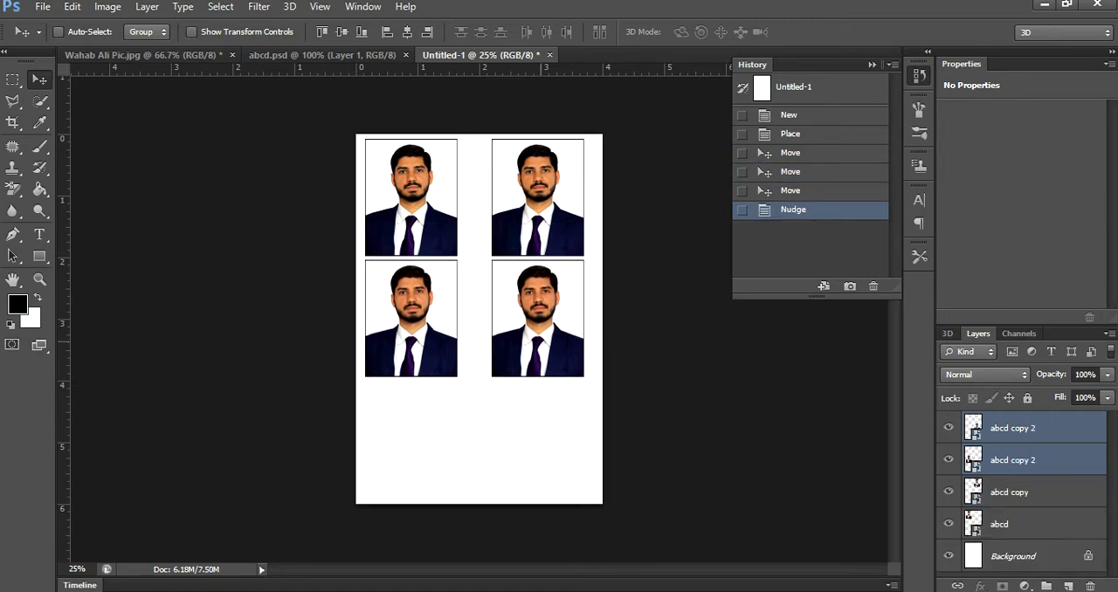
- Duplicate the second-row pair of photos as a third row and nudge it down to leave a small gap
{"action": "left_click_drag", "start_coordinate": [541, 297], "coordinate": [545, 414]}
{"action": "key", "text": "Down"}
{"action": "key", "text": "Down"}
{"action": "key", "text": "Down"}
{"action": "key", "text": "Down"}
{"action": "key", "text": "Down"}
{"action": "key", "text": "Down"}
{"action": "key", "text": "Down"}
{"action": "key", "text": "Down"}
{"action": "key", "text": "Down"}
{"action": "key", "text": "Down"}
{"action": "key", "text": "Down"}
{"action": "key", "text": "Down"}
{"action": "key", "text": "Down"}
{"action": "key", "text": "Down"}
{"action": "key", "text": "Down"}
{"action": "key", "text": "Down"}
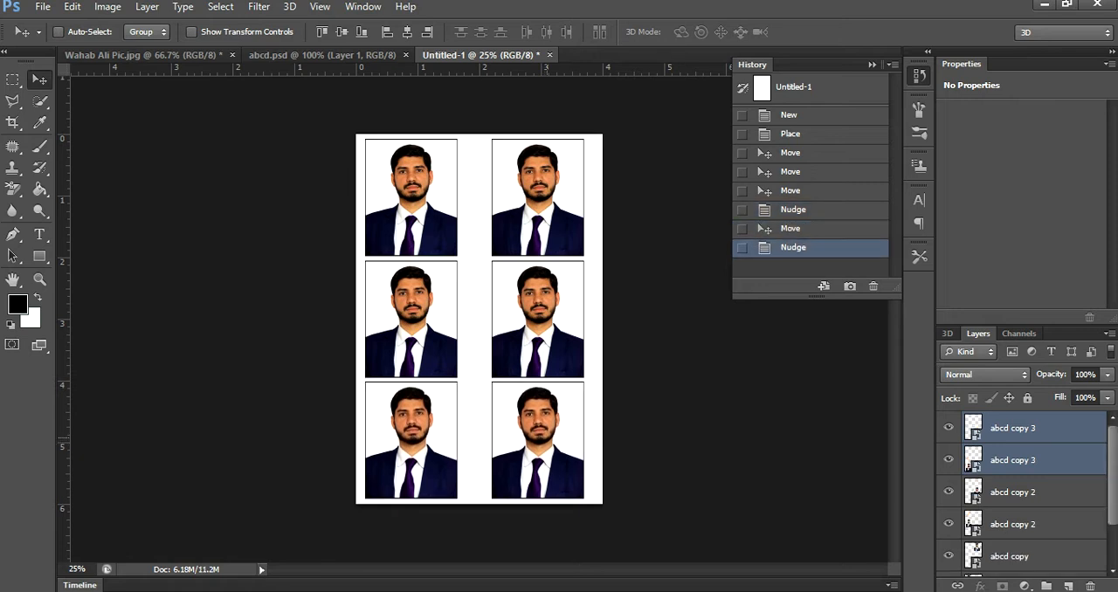
{"action": "key", "text": "Down"}
{"action": "key", "text": "Down"}
{"action": "key", "text": "Down"}
{"action": "key", "text": "Down"}
{"action": "key", "text": "Down"}
{"action": "key", "text": "Down"}
{"action": "key", "text": "Down"}
{"action": "key", "text": "Down"}
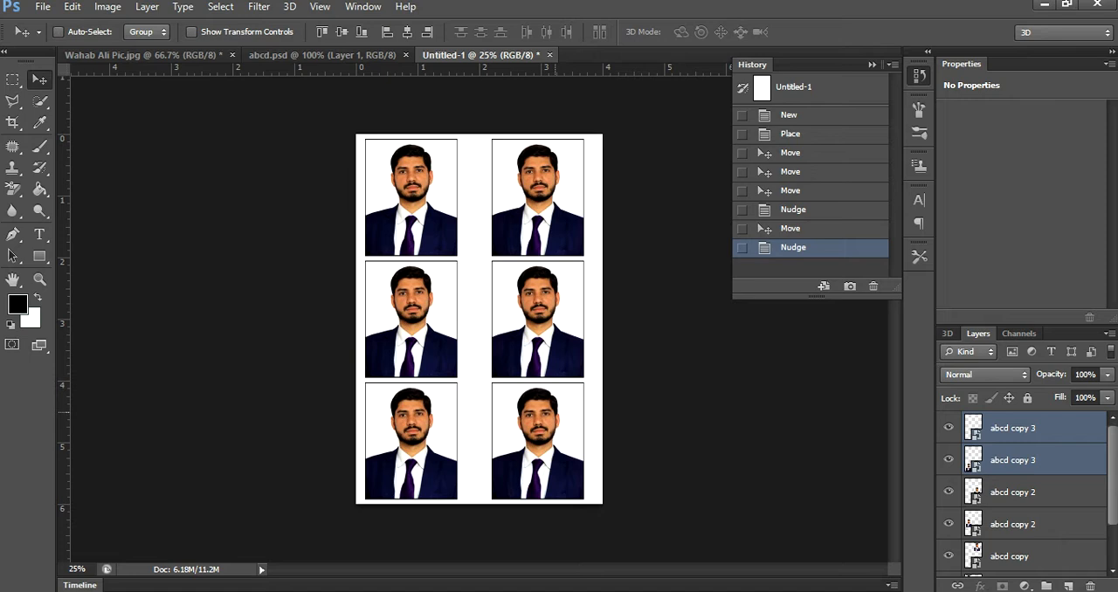
{"action": "key", "text": "Down"}
{"action": "key", "text": "Down"}
{"action": "key", "text": "Down"}
{"action": "key", "text": "Down"}
{"action": "key", "text": "Down"}
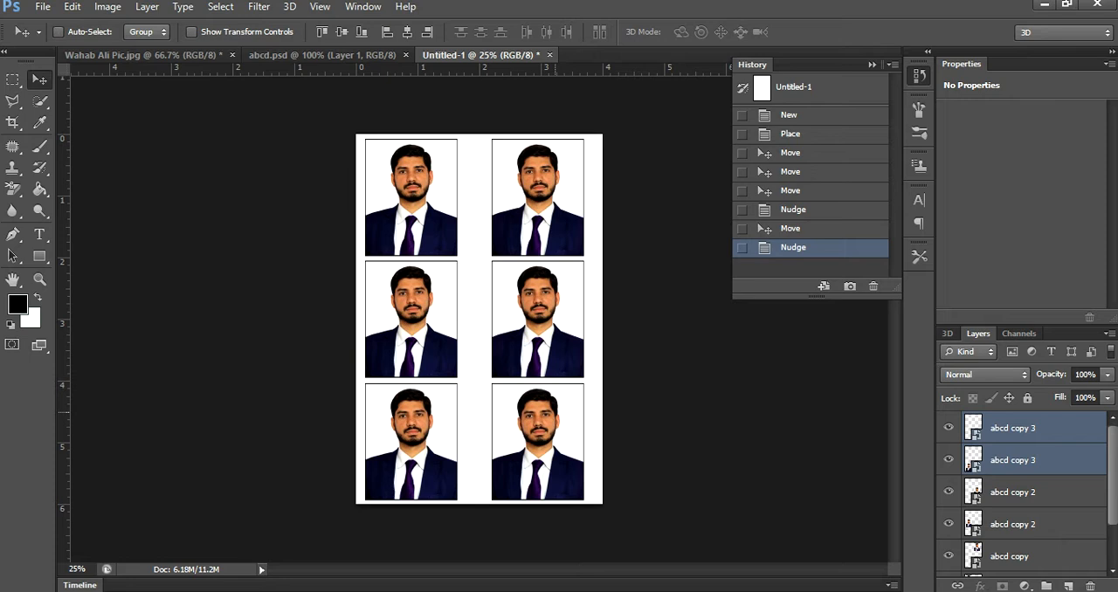
- Save the six-photo page to the Desktop as a JPEG named Passport size at Maximum quality 12, Baseline ("Standard")
{"action": "key", "text": "ctrl+s"}
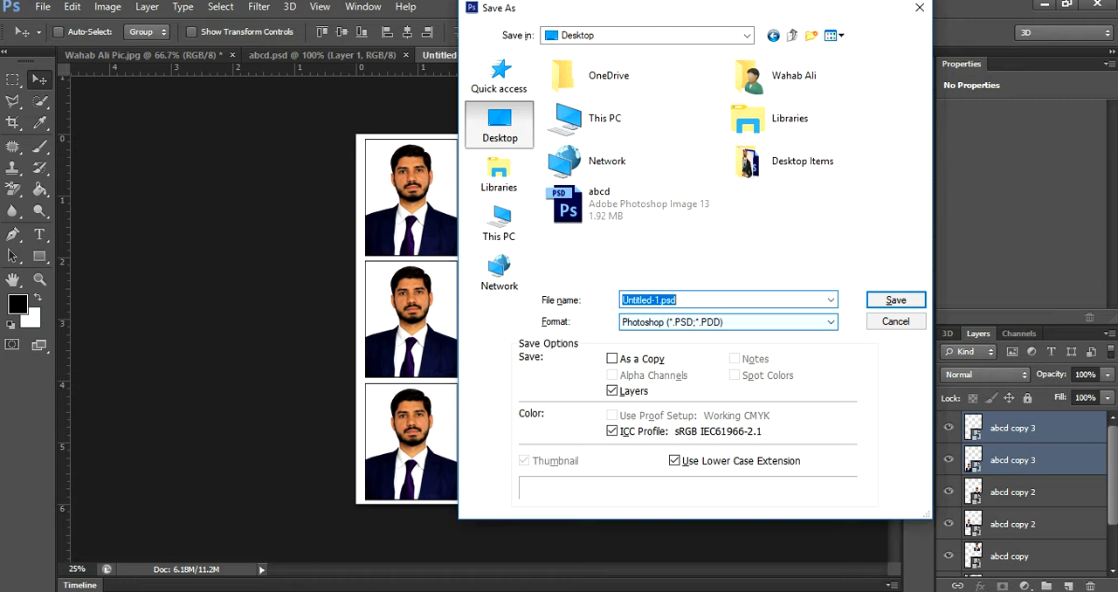
{"action": "type", "text": "Pass"}
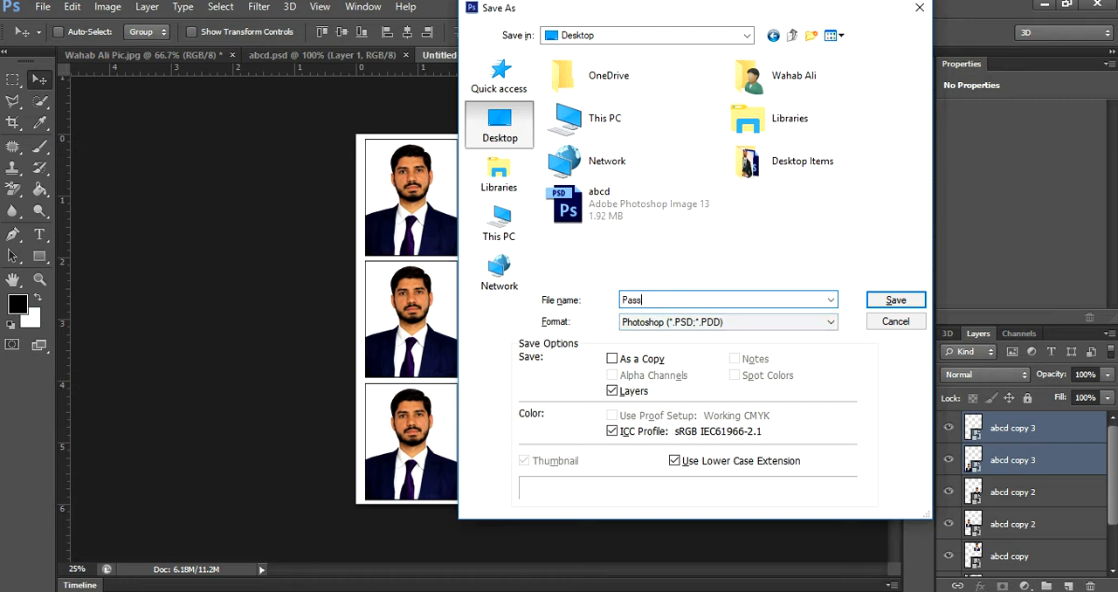
{"action": "type", "text": "port size"}
{"action": "left_click", "coordinate": [747, 323]}
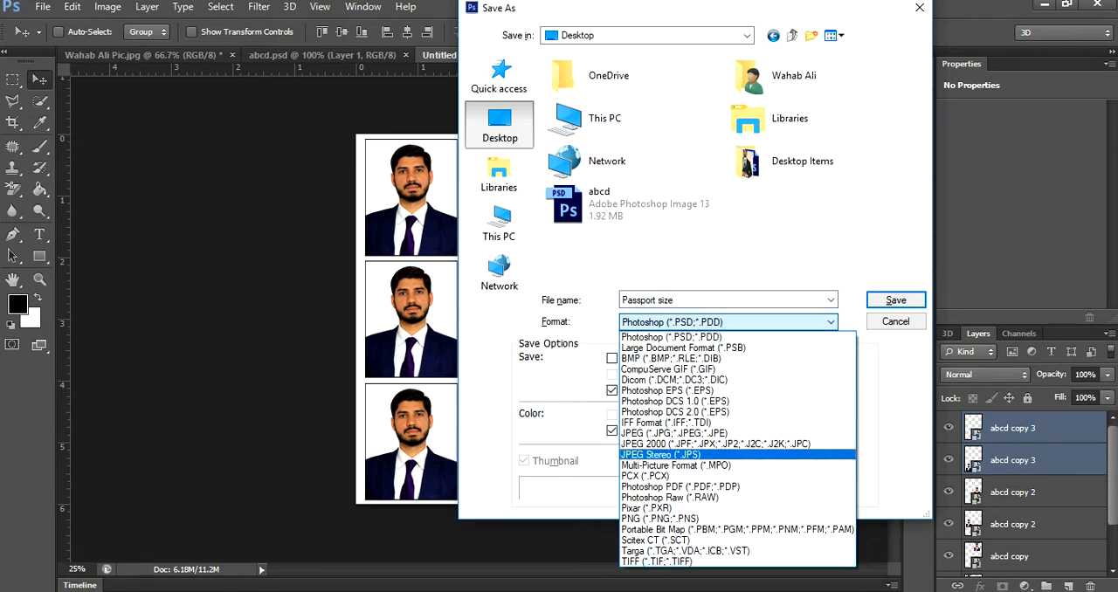
{"action": "left_click", "coordinate": [664, 433]}
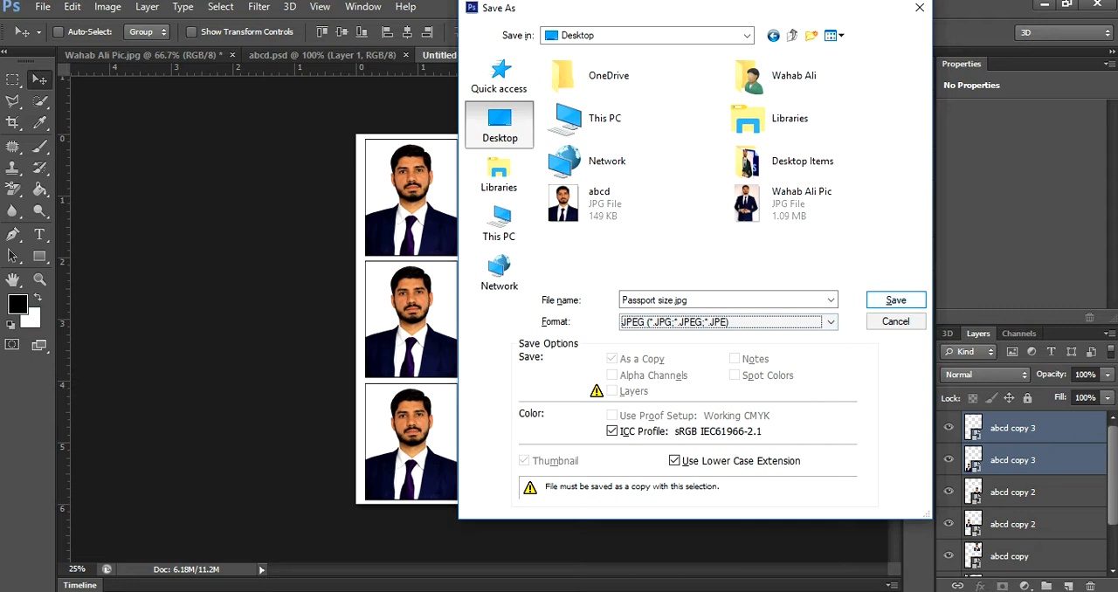
{"action": "key", "text": "Return"}
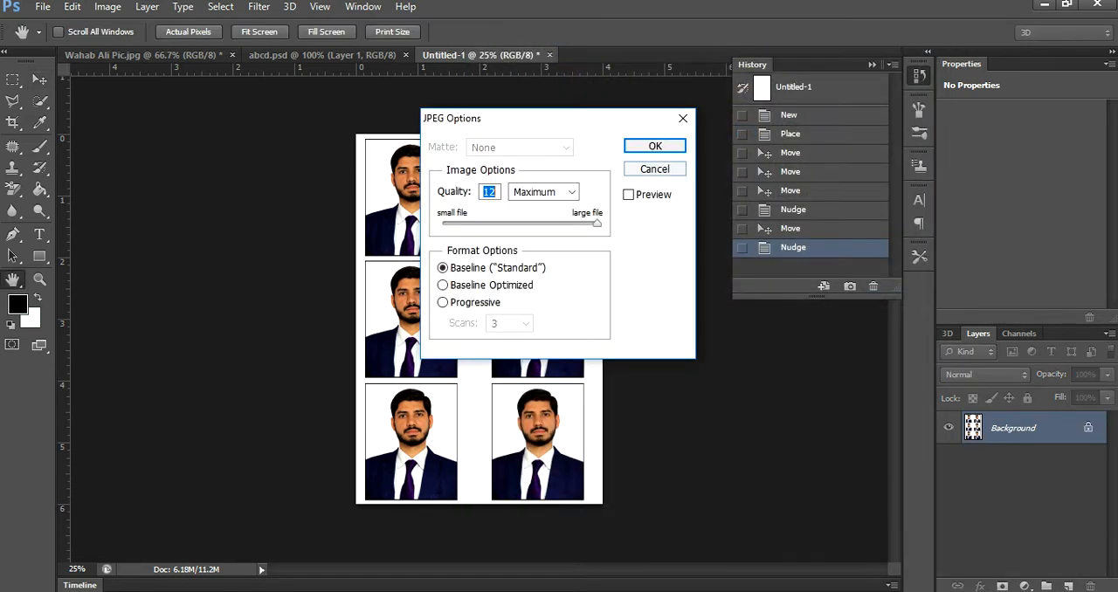
{"action": "key", "text": "Return"}
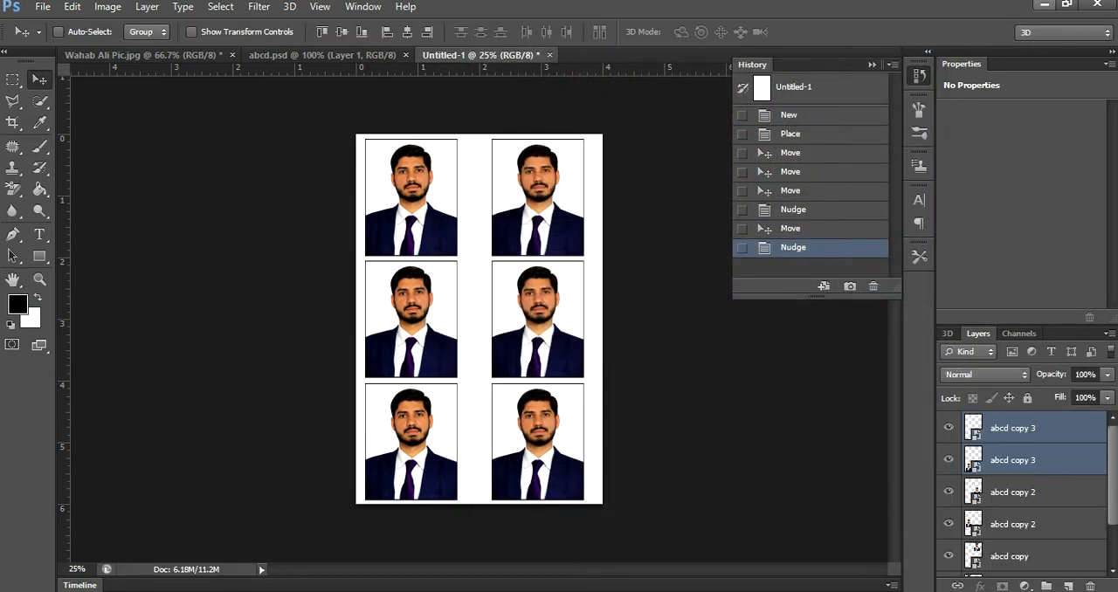
- Open the Passport size JPEG from the desktop in Photos and examine the layout zoomed in, as a whole page and maximized
{"action": "key", "text": "super+d"}
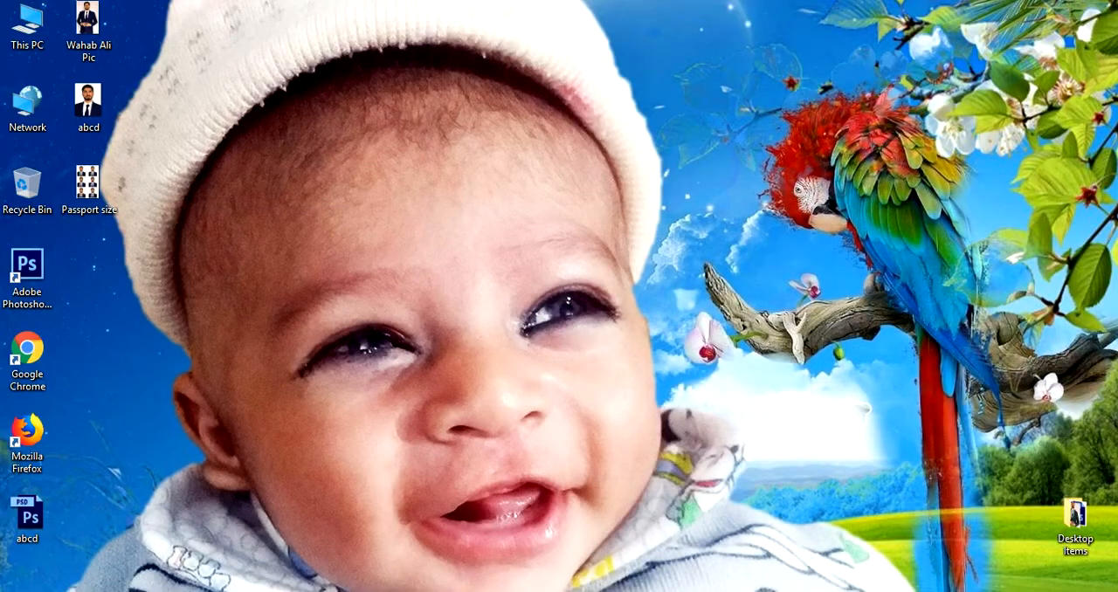
{"action": "double_click", "coordinate": [87, 185]}
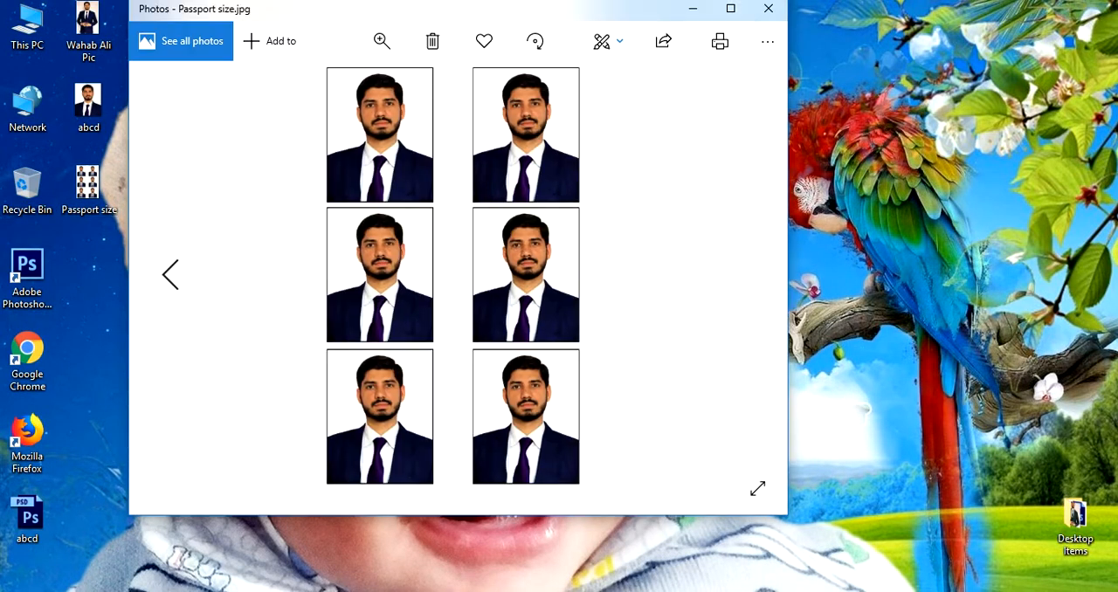
{"action": "scroll", "coordinate": [456, 157], "scroll_direction": "up", "scroll_amount": 3}
{"action": "left_click_drag", "start_coordinate": [456, 157], "coordinate": [455, 252]}
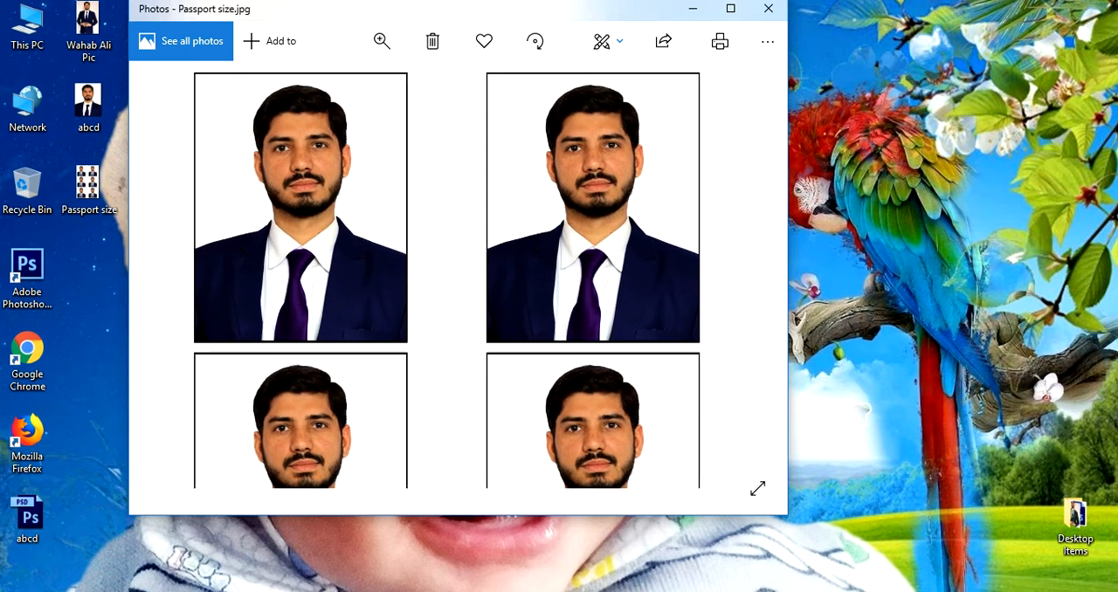
{"action": "double_click", "coordinate": [456, 227]}
{"action": "double_click", "coordinate": [457, 205]}
{"action": "left_click_drag", "start_coordinate": [457, 205], "coordinate": [517, 350]}
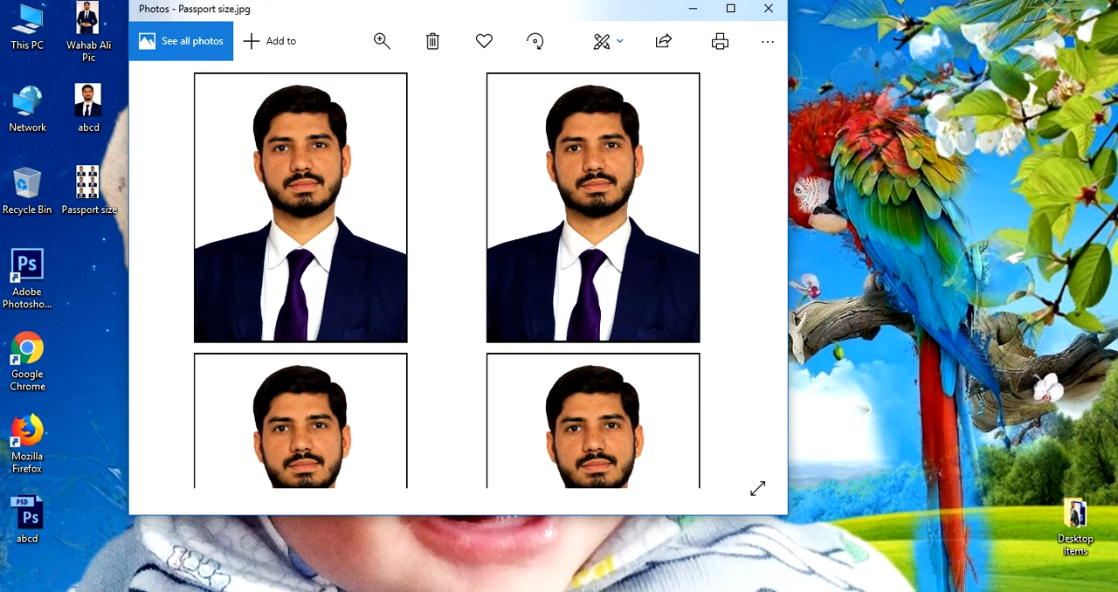
{"action": "double_click", "coordinate": [513, 349]}
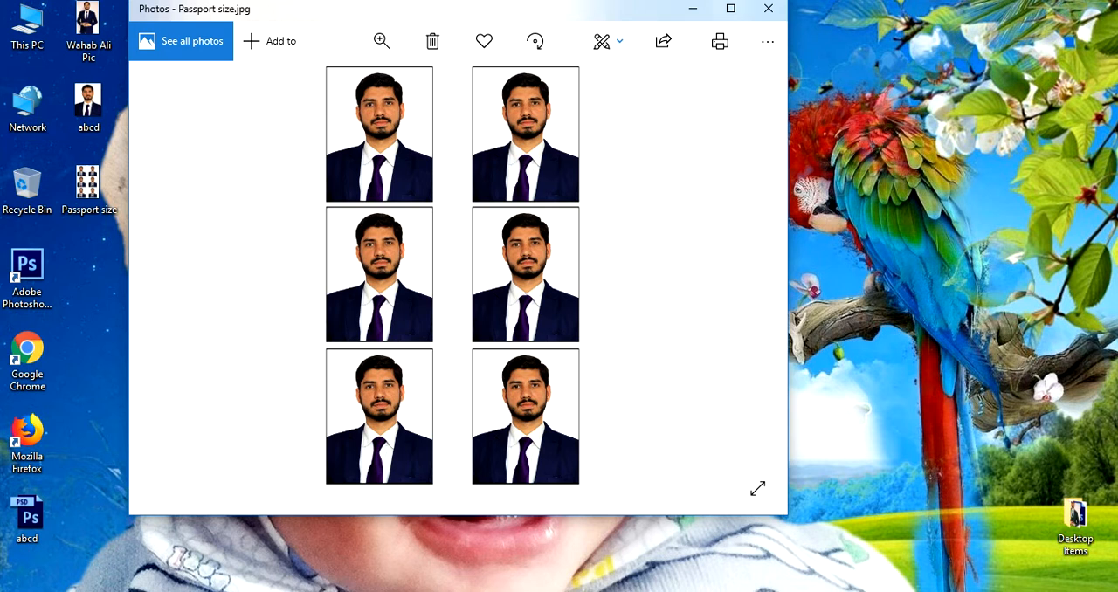
{"action": "left_click", "coordinate": [731, 9]}
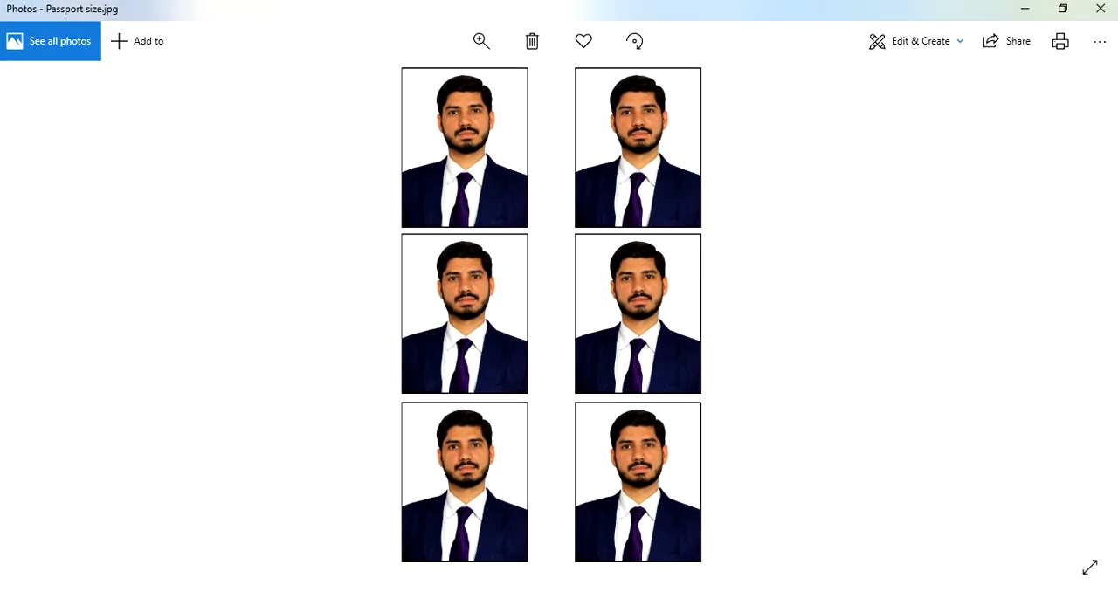
{"action": "left_click", "coordinate": [1063, 9]}
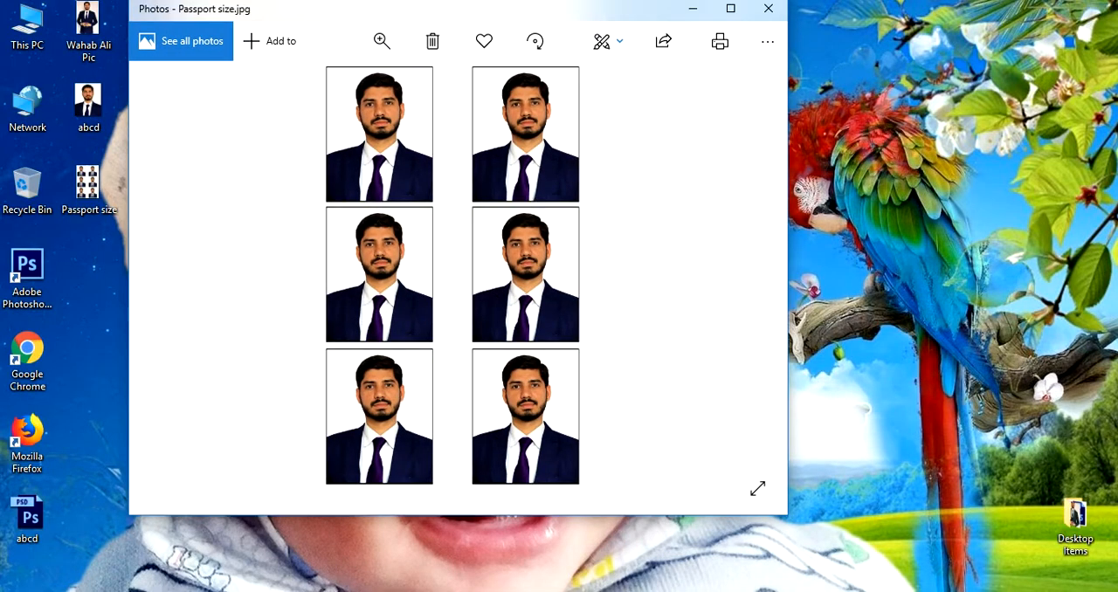